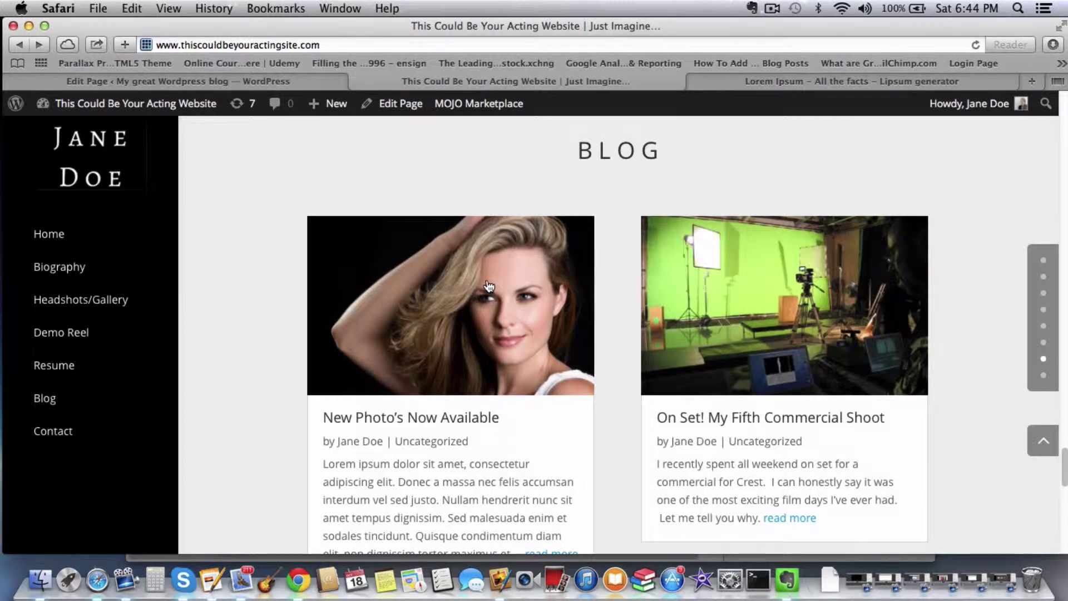
Open the live home page of My great Wordpress blog from its page editor and look it over.
click(247, 84)
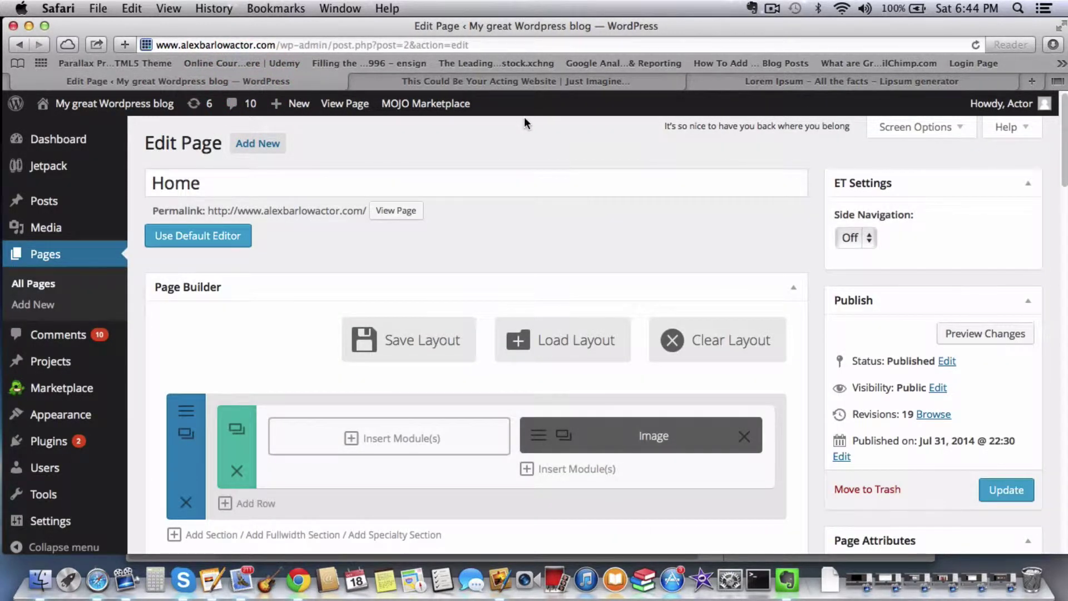
click(114, 104)
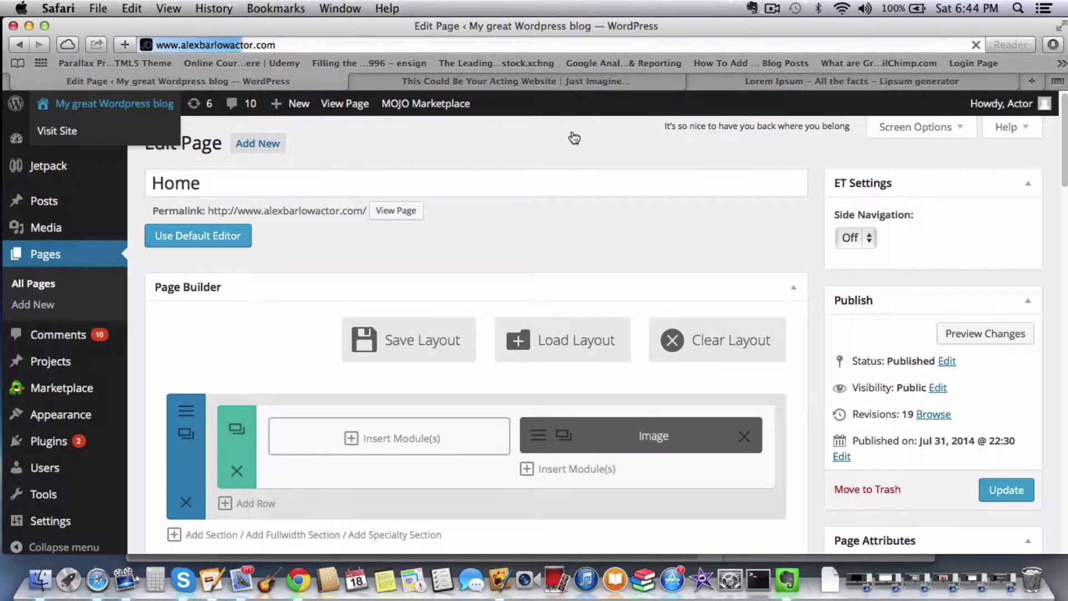
scroll(618, 317, down, 3)
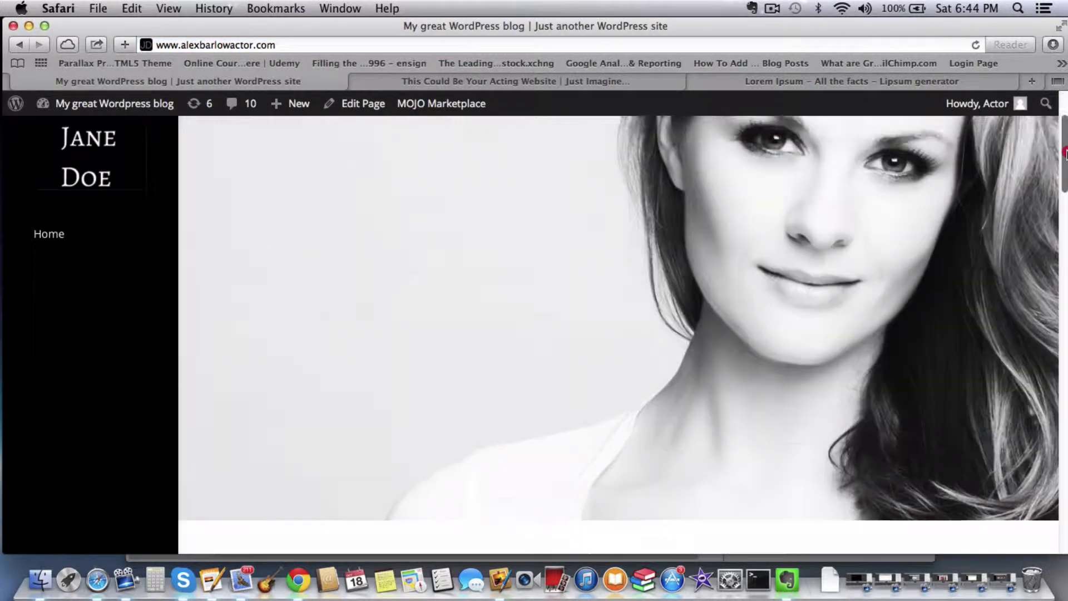
drag(1064, 153, 1064, 114)
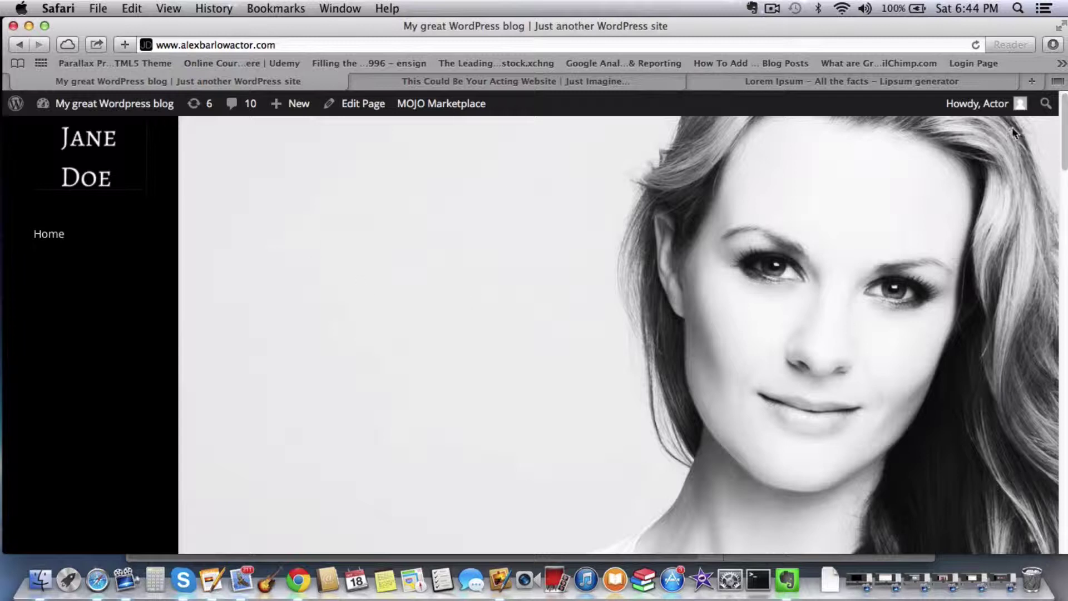
Create a new blog post titled "New Photo's Now Available".
mouse_move(285, 104)
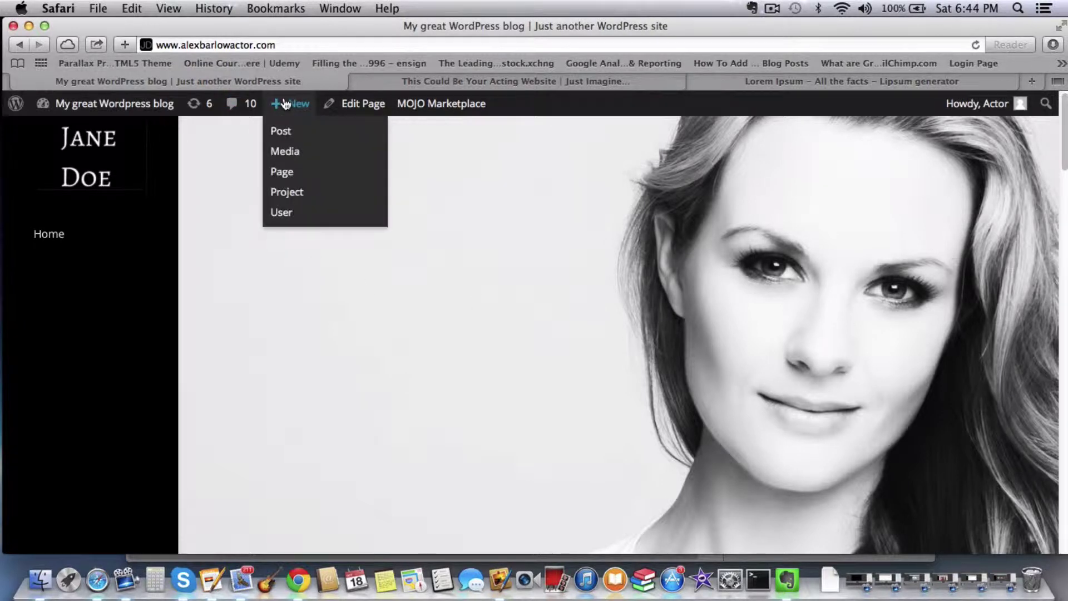
click(281, 134)
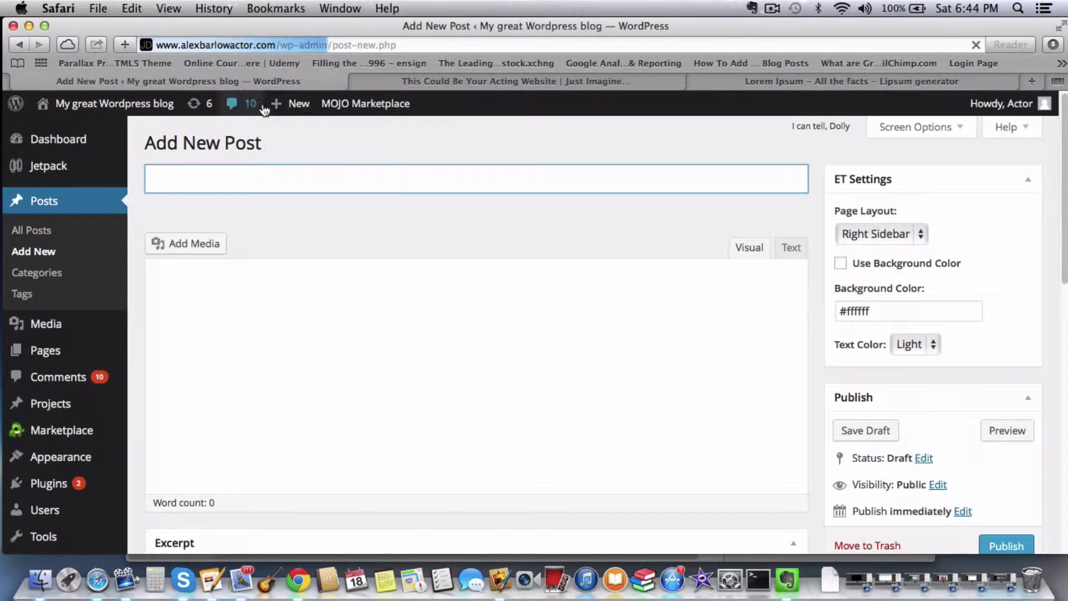
click(251, 181)
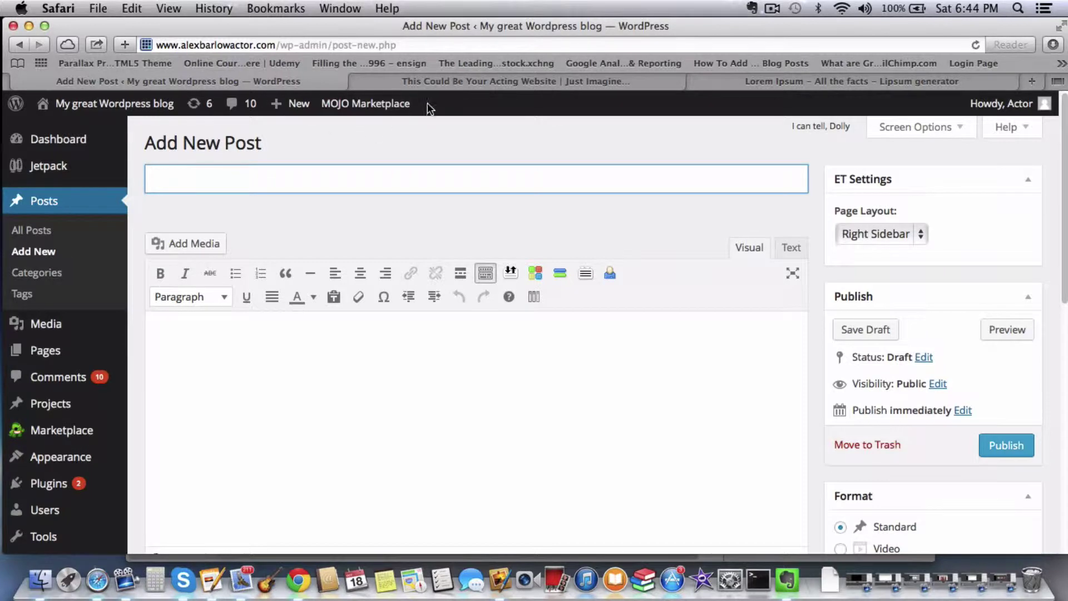
click(434, 81)
click(208, 79)
text(New Pho)
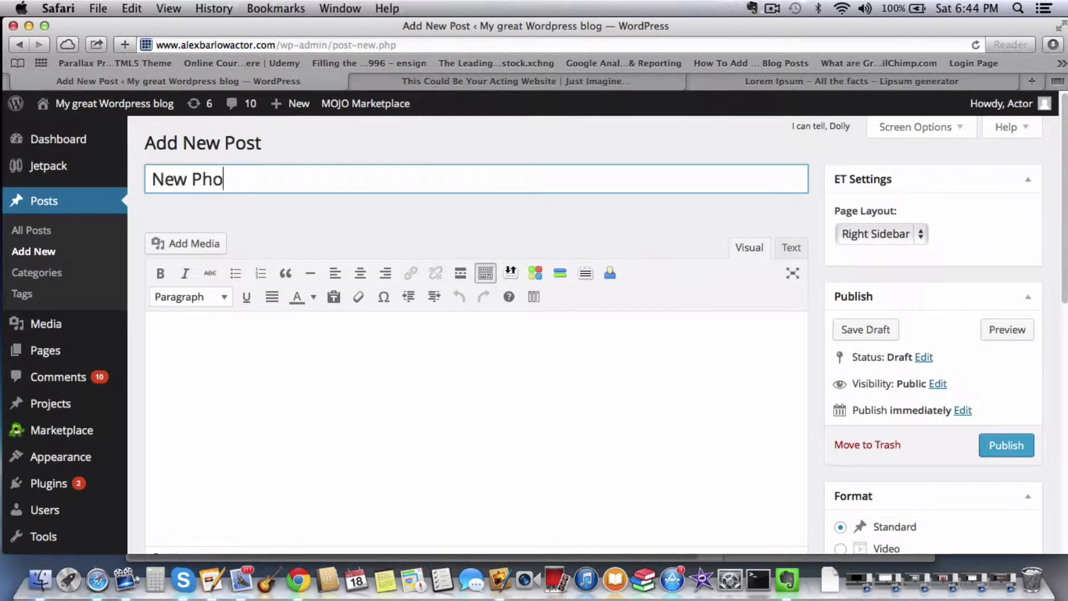
text(to's Now Available)
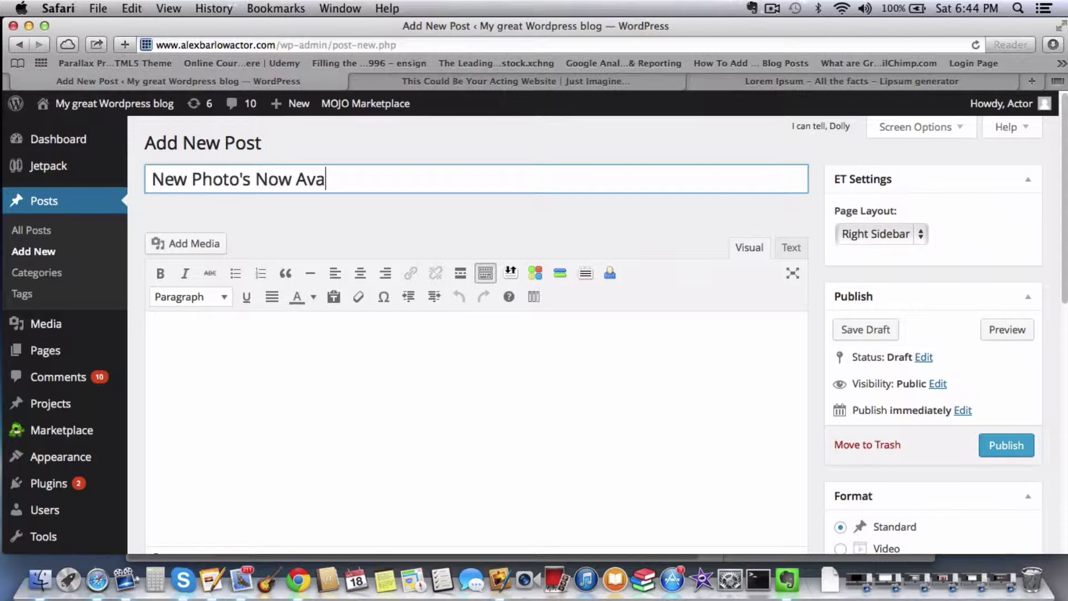
Paste the copied Lorem ipsum text into the post body, adding paragraph breaks before "Duis et eros" and "Ut porttitor cursus tincidunt".
click(384, 368)
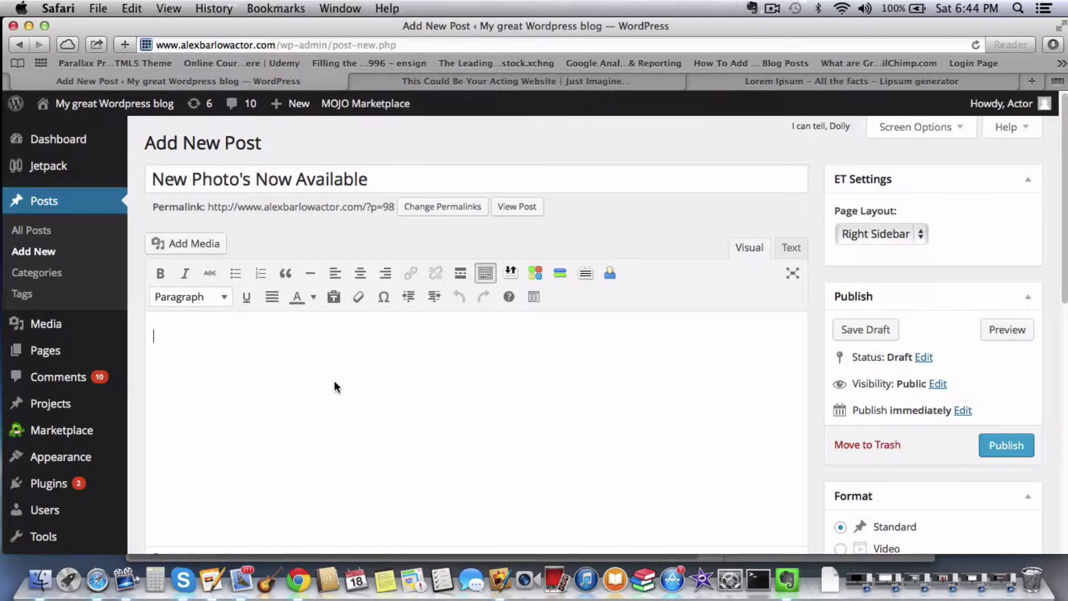
key(super+v)
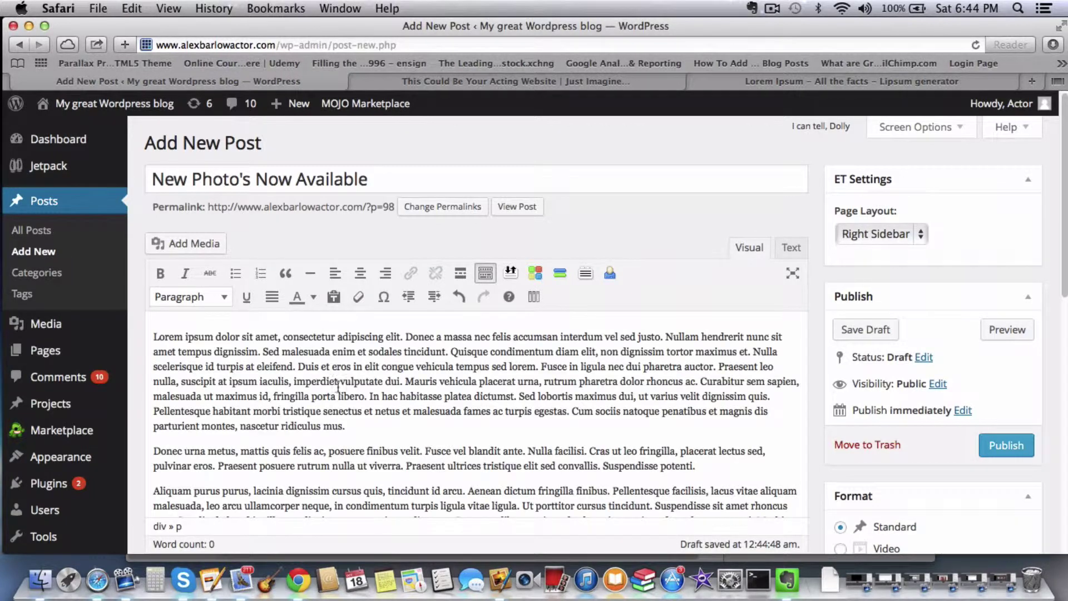
click(296, 367)
key(Return)
scroll(332, 409, down, 3)
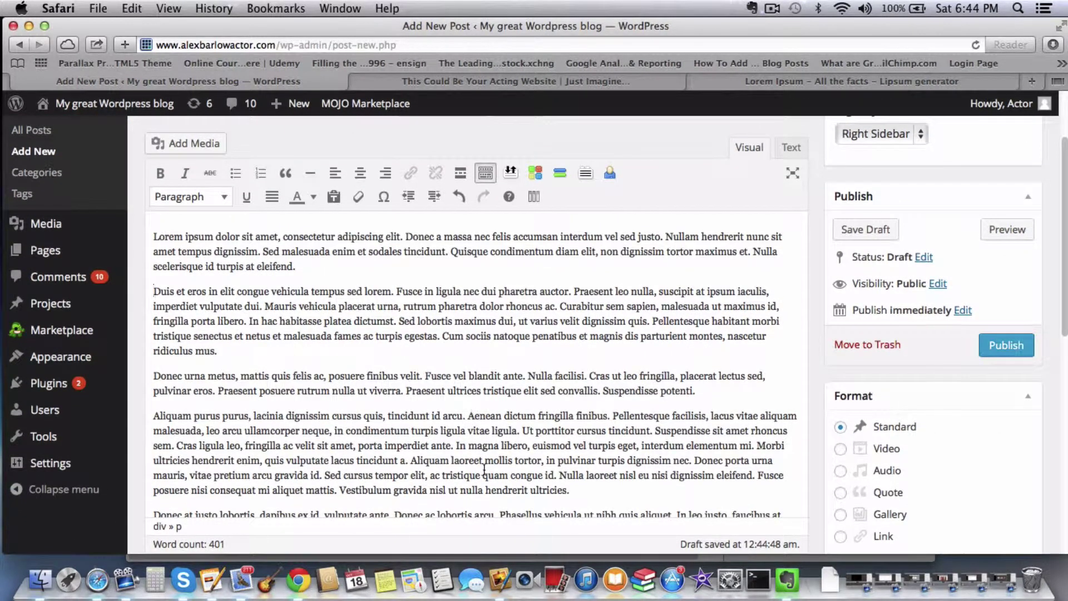
click(522, 429)
key(Return)
scroll(519, 432, down, 4)
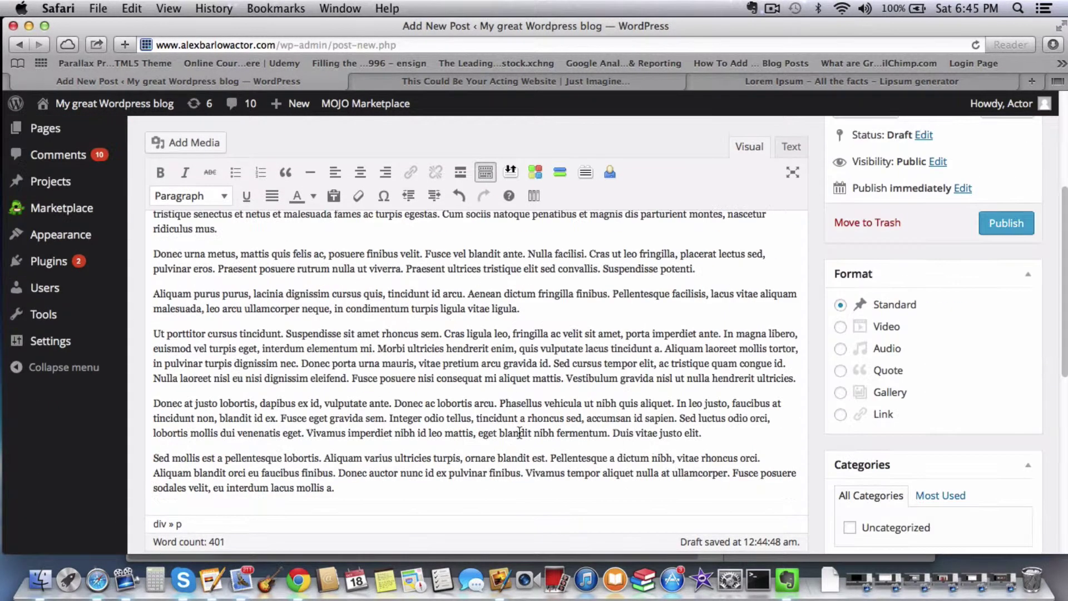
scroll(466, 301, up, 7)
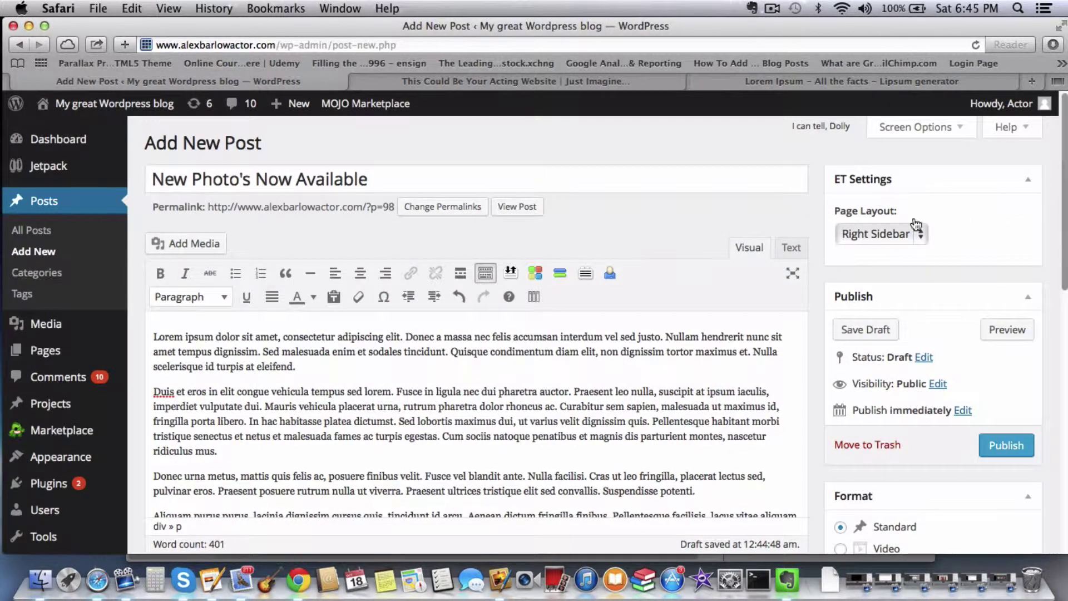
Set the media library portrait photodune-7950521-beautiful-woman-portrait-xs-2.jpg as the post's featured image.
drag(1065, 179, 1042, 436)
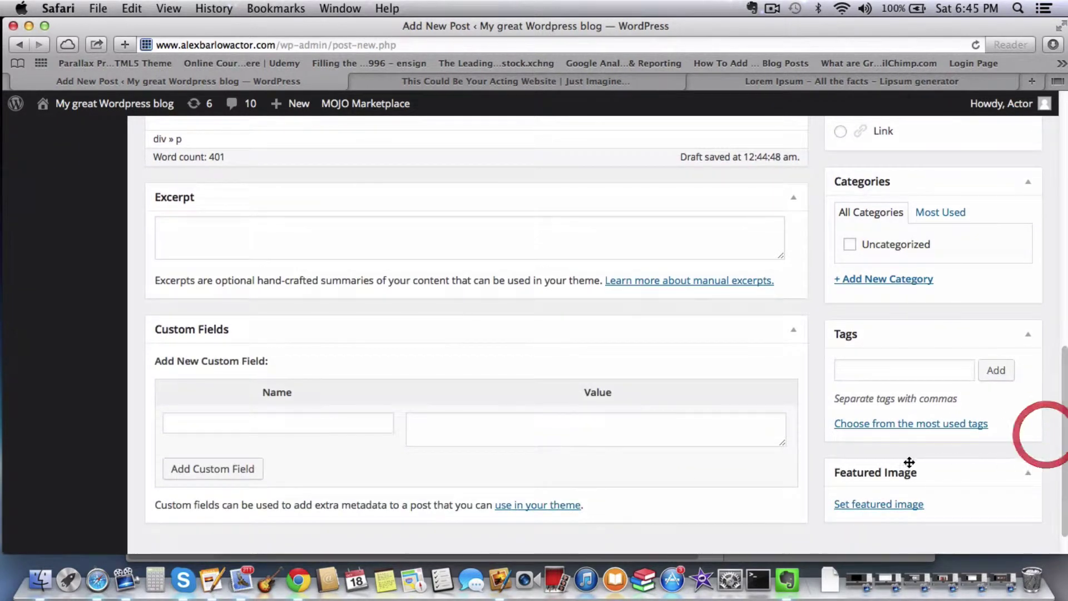
click(883, 507)
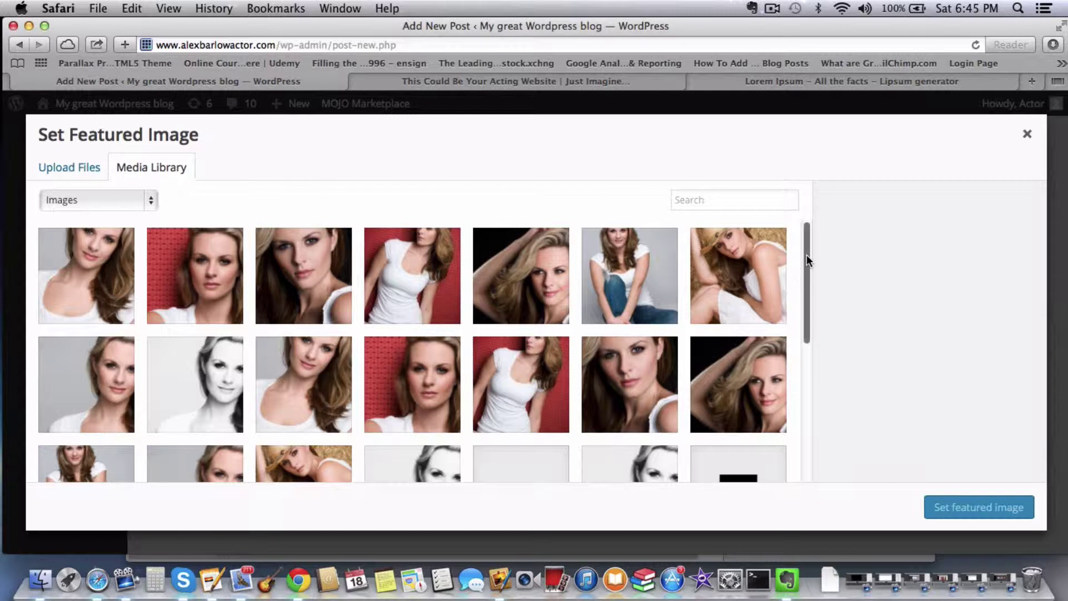
drag(806, 255, 806, 276)
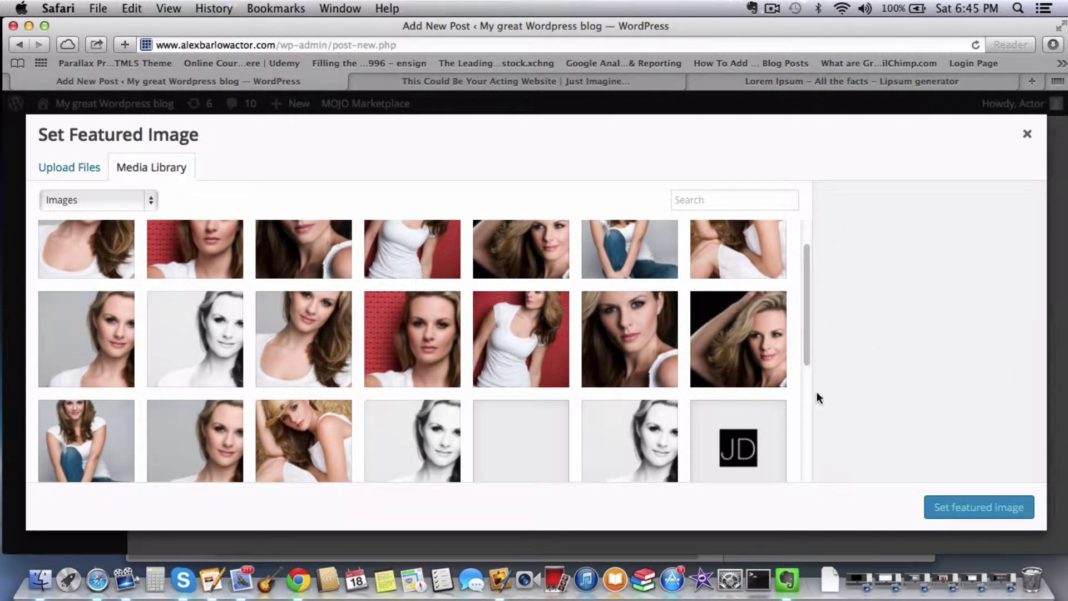
click(776, 347)
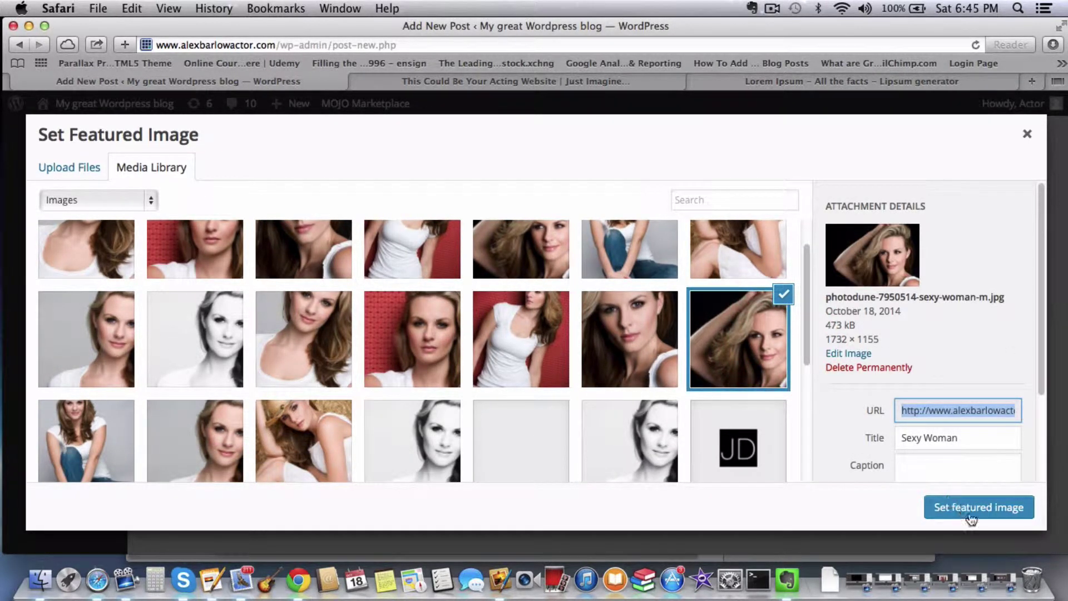
click(82, 320)
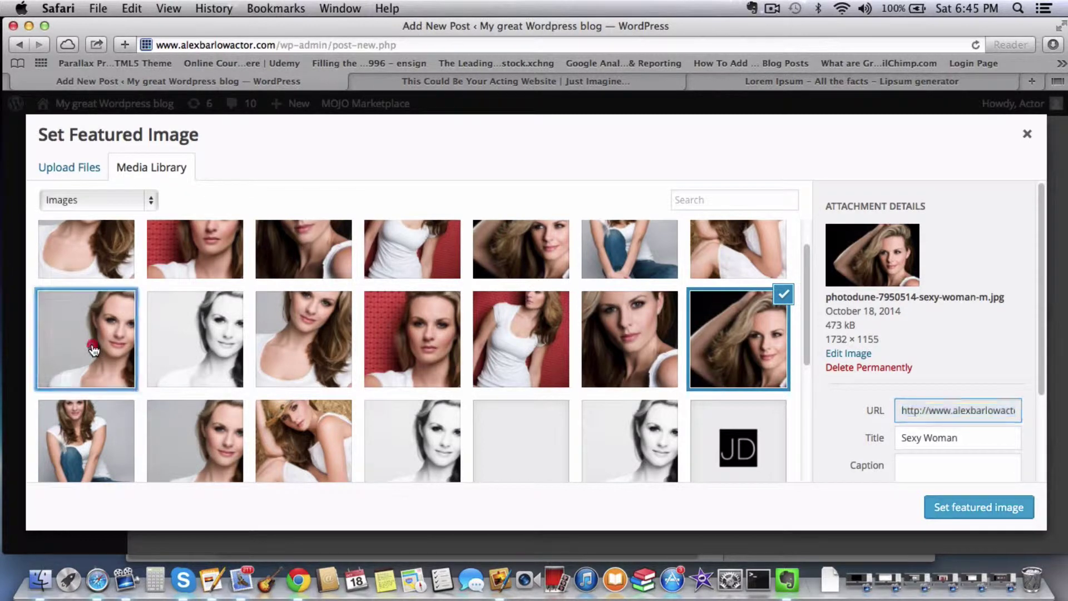
click(329, 339)
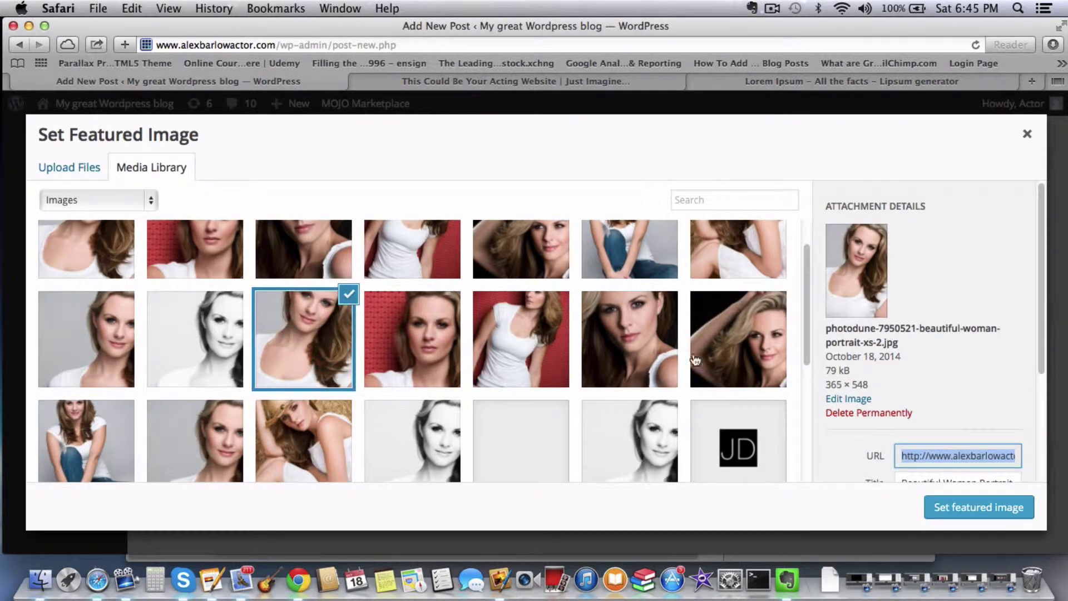
click(972, 506)
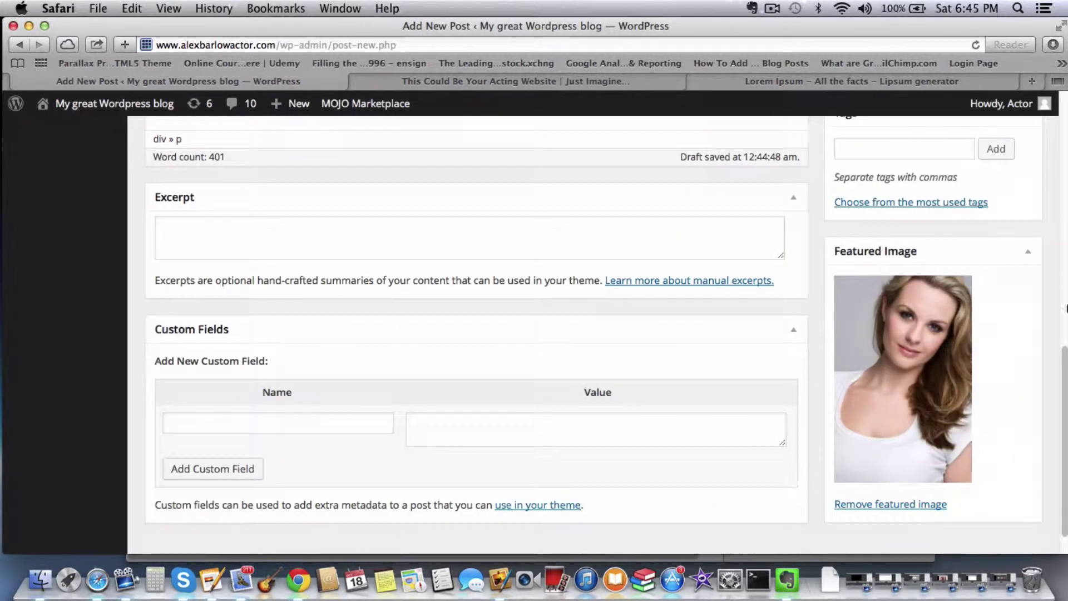
Add a new category named "Photos" and assign it to the post.
drag(1063, 378, 1065, 295)
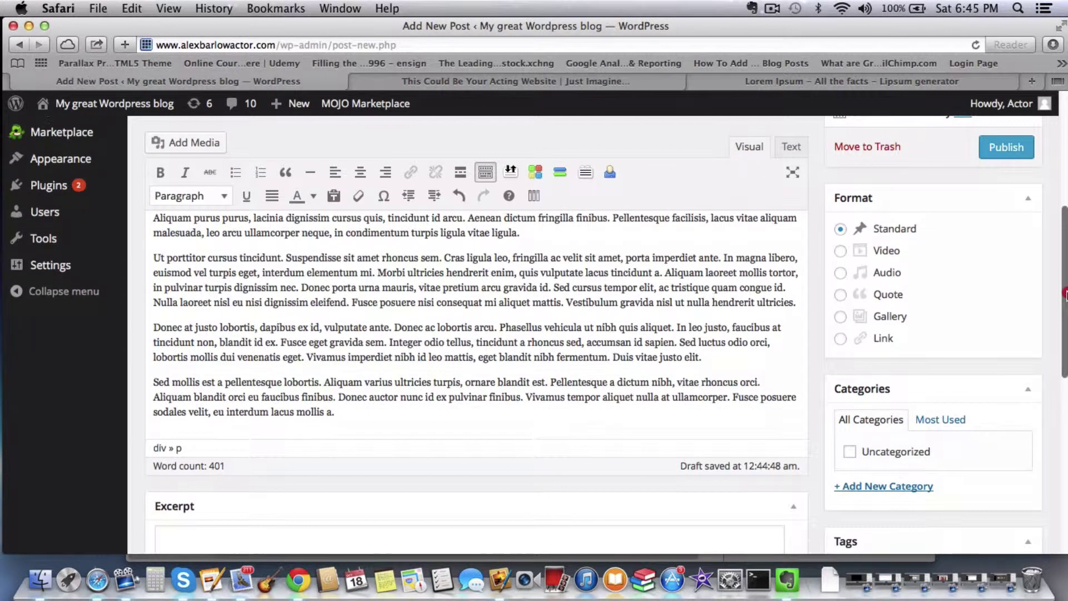
click(853, 491)
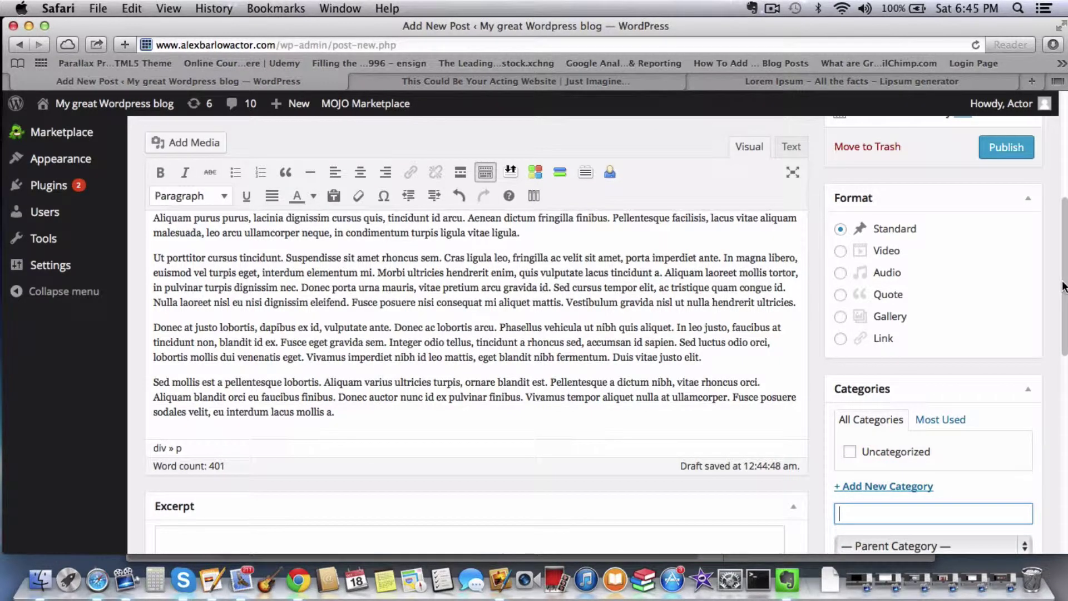
drag(1064, 253, 1065, 270)
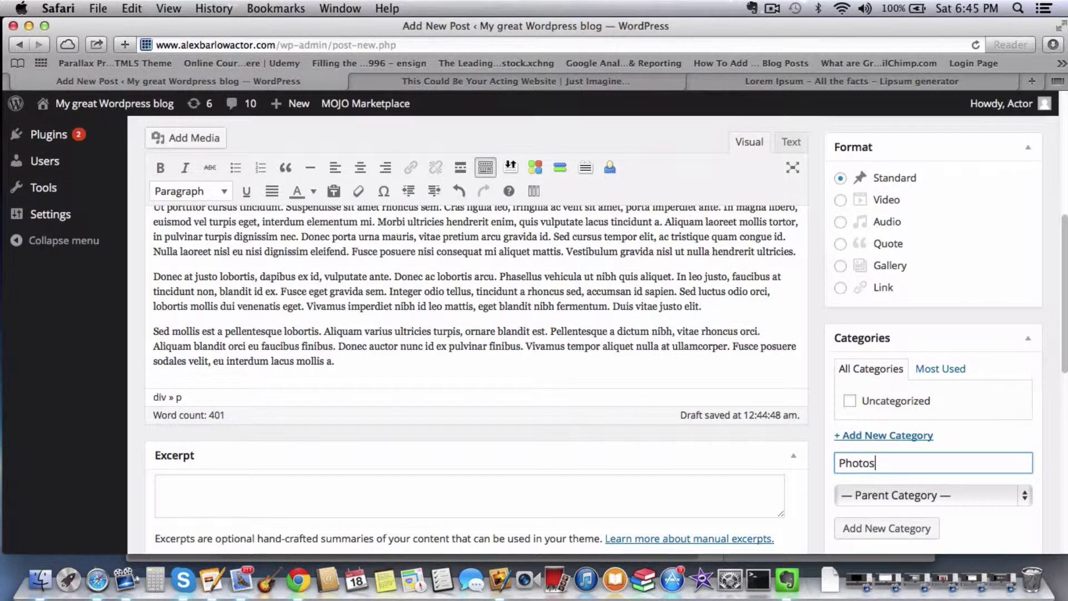
click(902, 531)
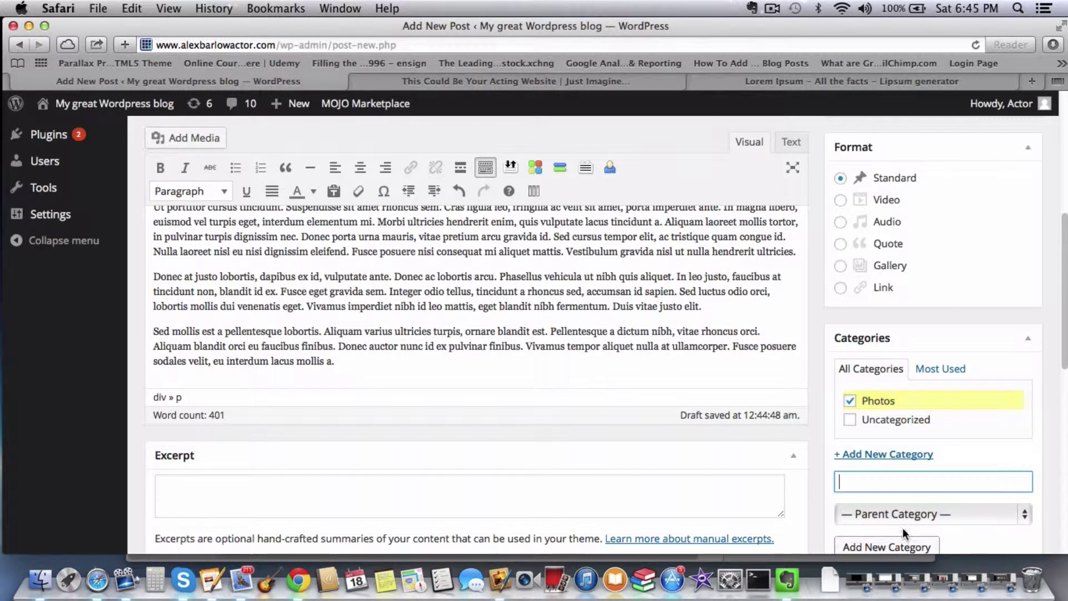
Publish the "New Photo's Now Available" post with the Right Sidebar page layout.
scroll(945, 334, up, 4)
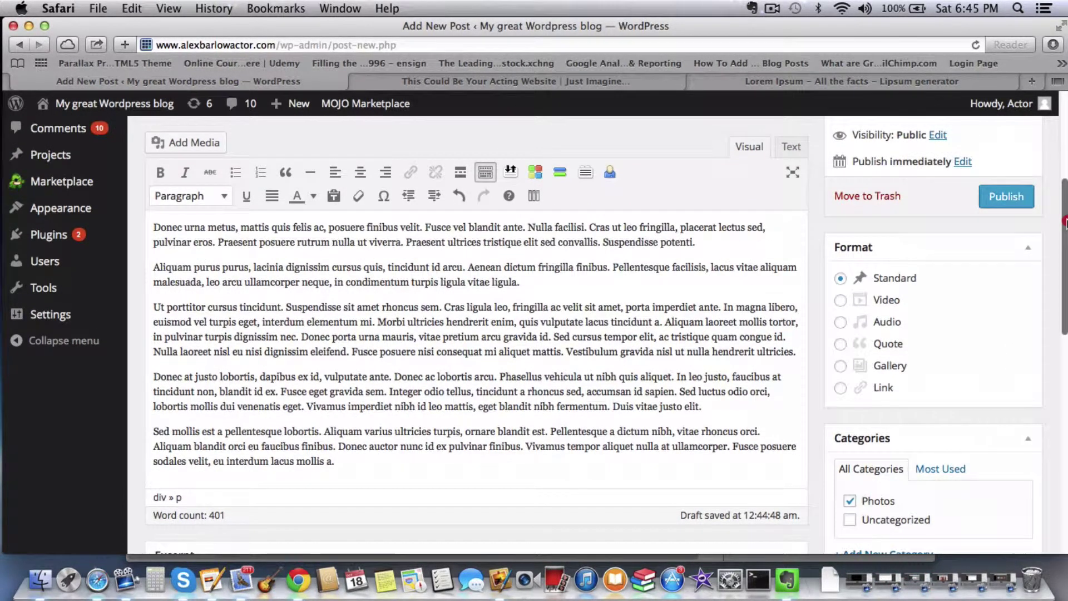
click(1065, 223)
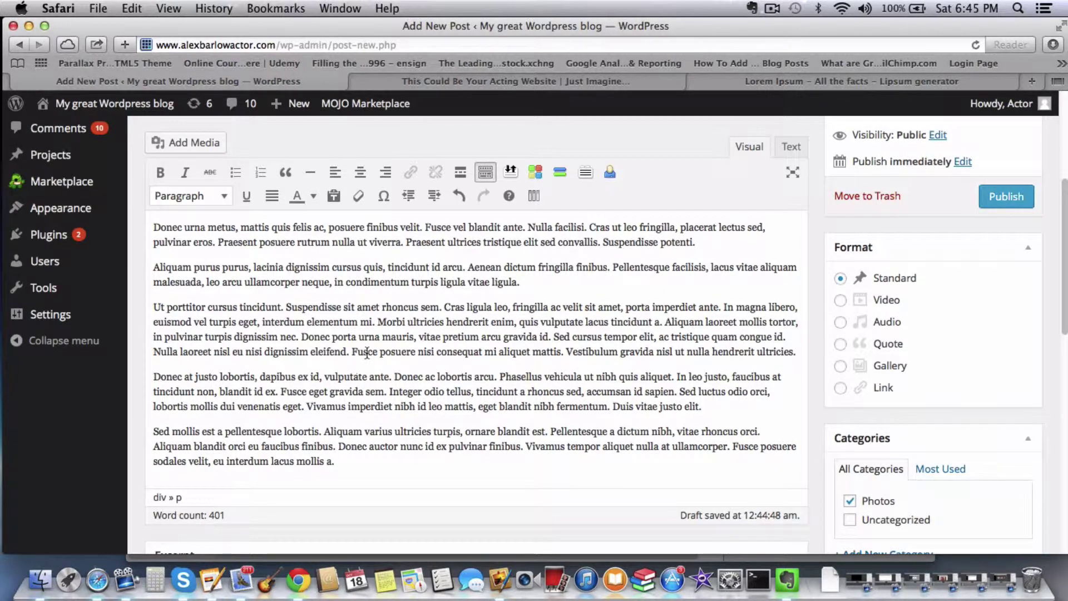
drag(1061, 292, 1060, 187)
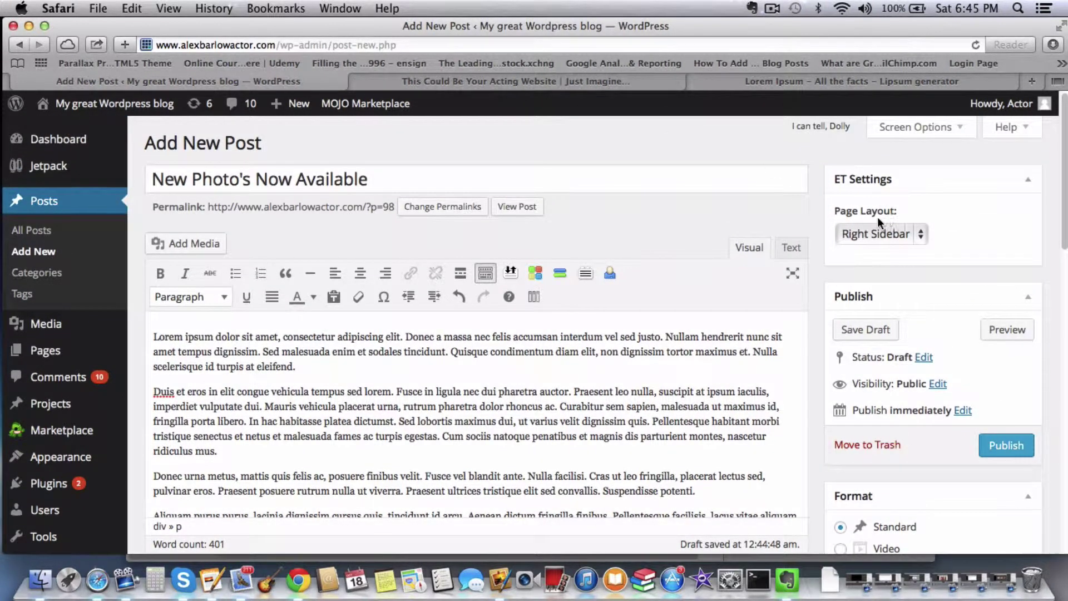
click(1009, 446)
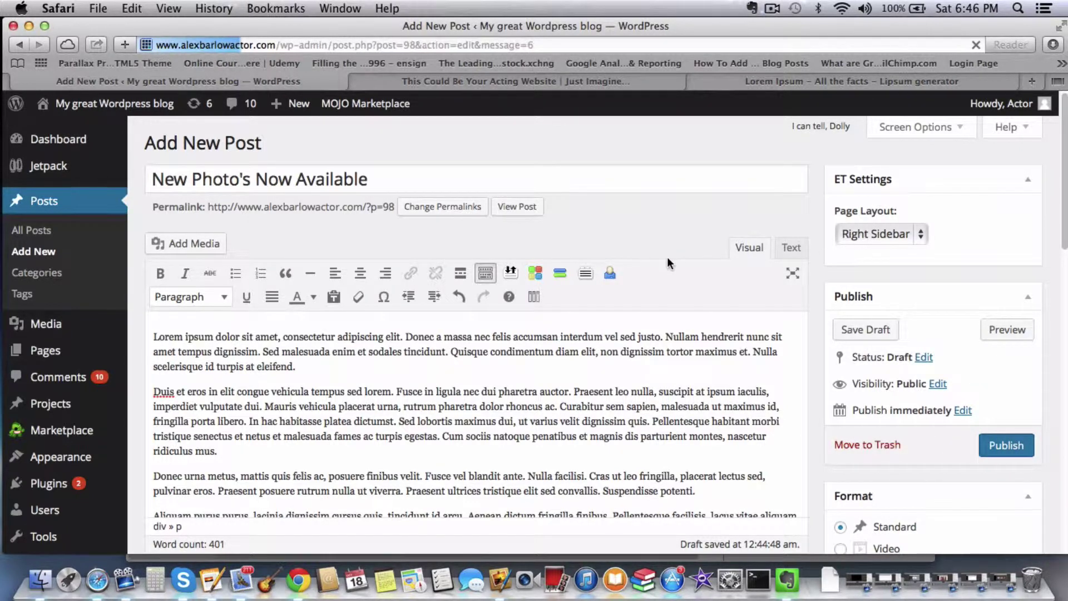
View the published post on the live site and examine its content and sidebar.
click(260, 178)
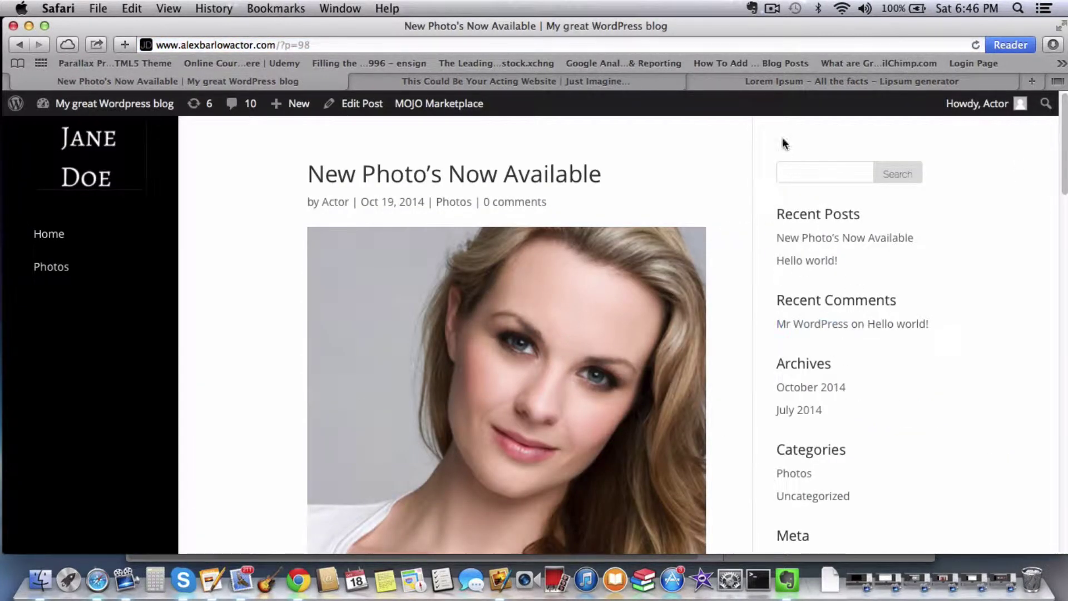
mouse_move(1064, 118)
mouse_down()
mouse_move(1063, 147)
mouse_move(1064, 118)
mouse_up()
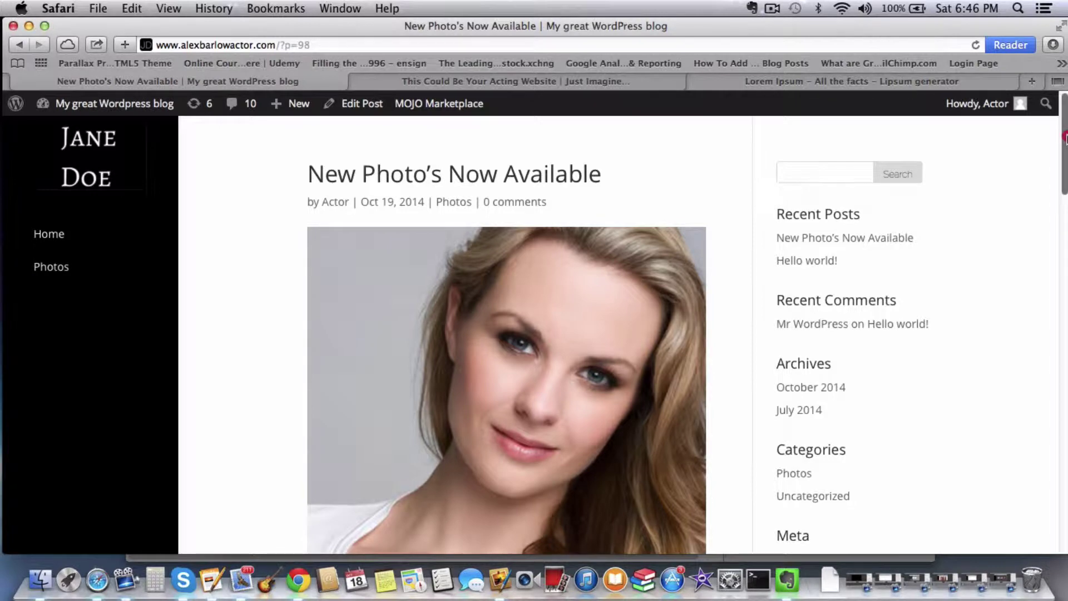
drag(1064, 139, 1052, 163)
Edit the published post, set its page layout to Full Width and update it.
click(354, 108)
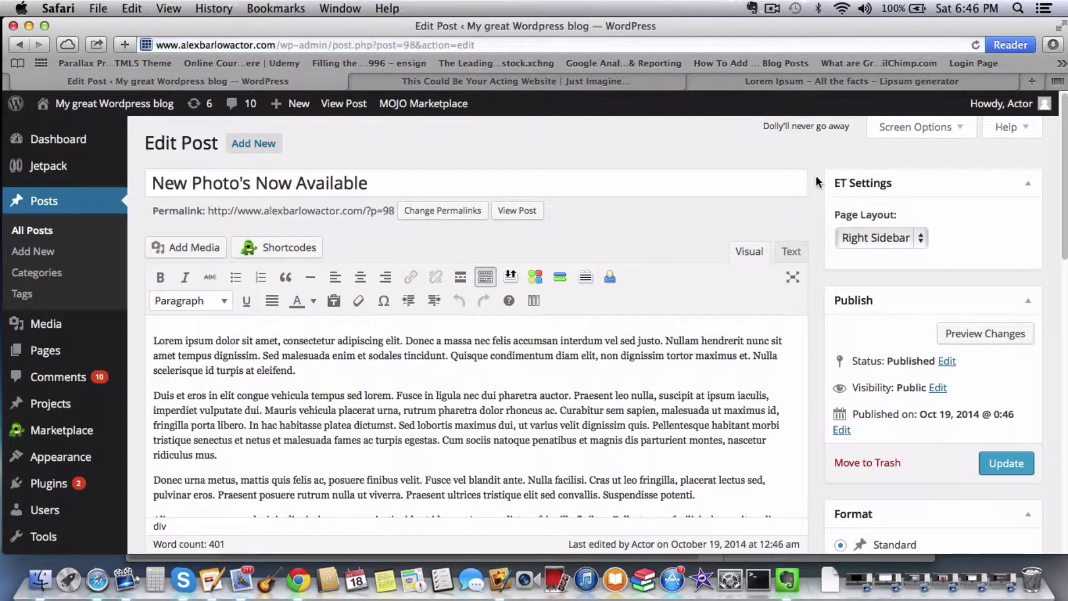
click(889, 235)
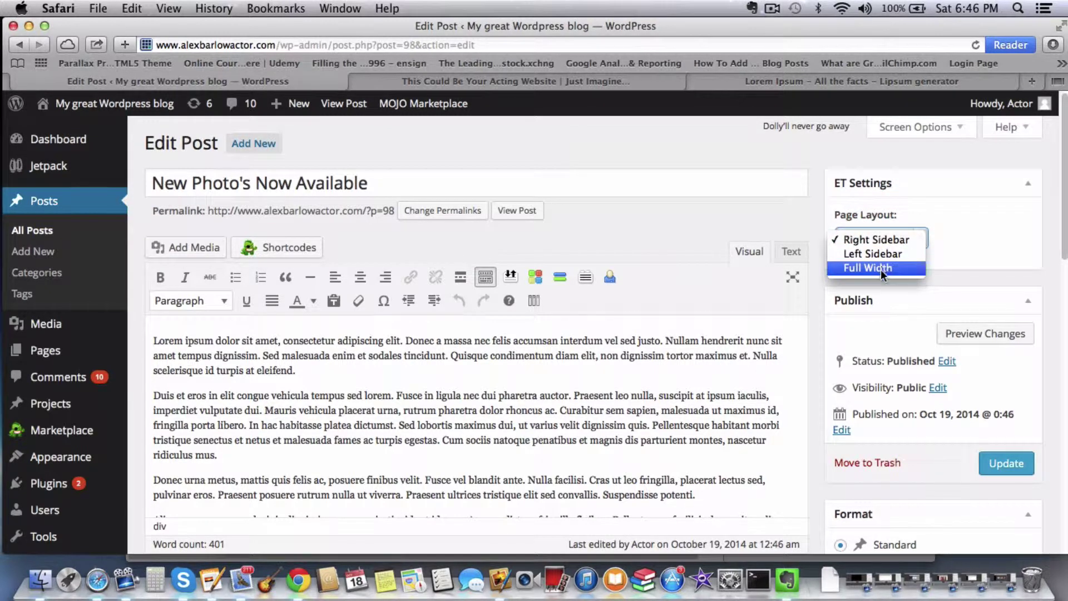
click(881, 270)
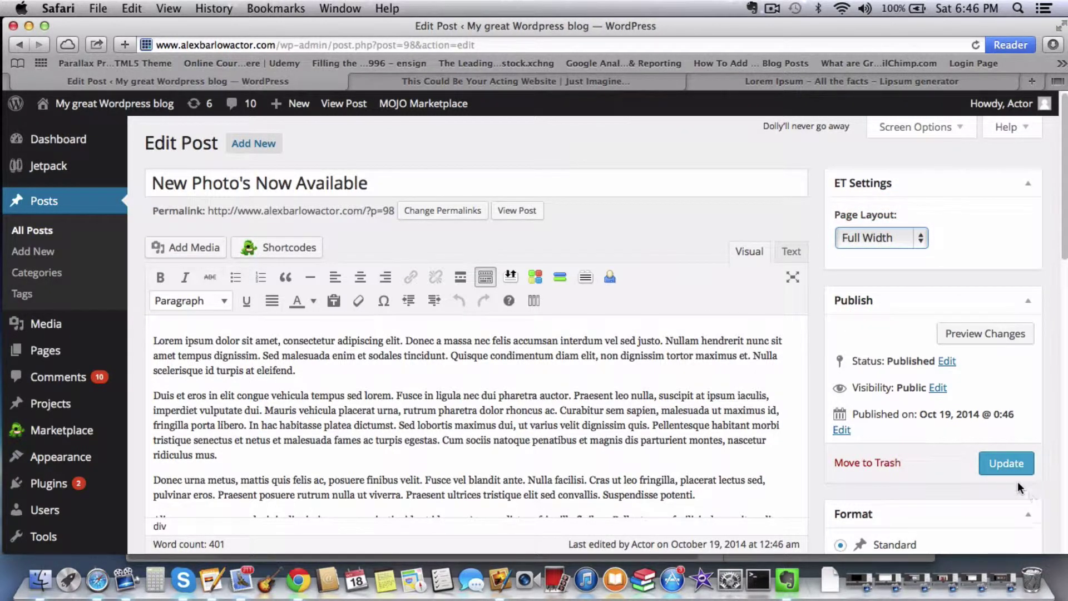
click(1004, 467)
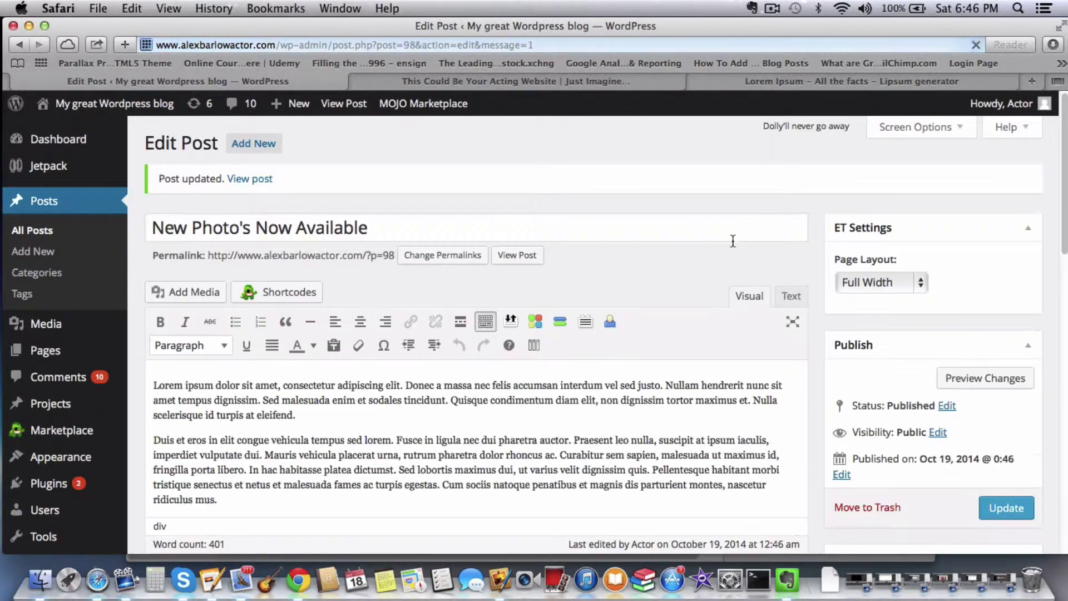
View the updated "New Photo's Now Available" post on the live site and examine its layout.
click(249, 180)
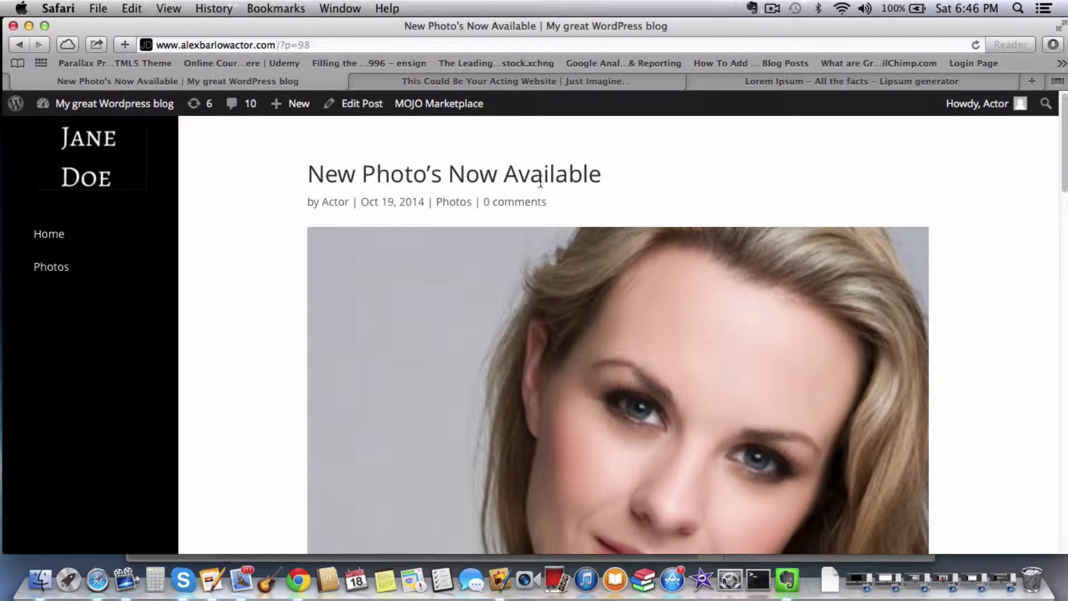
drag(1063, 178, 1054, 60)
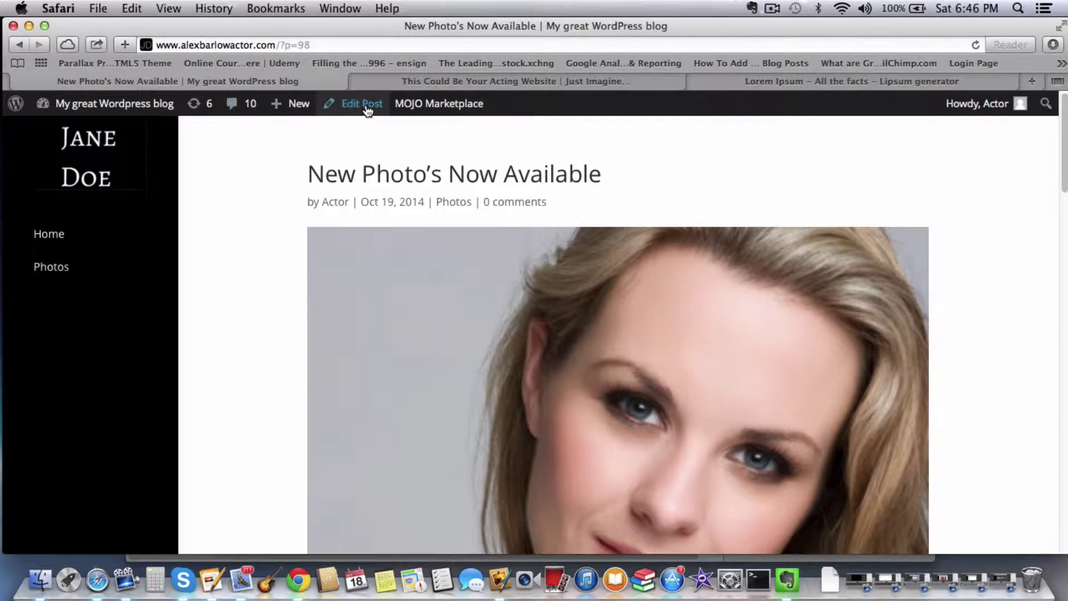
Start a new blog post titled "On Set".
mouse_move(300, 110)
click(283, 131)
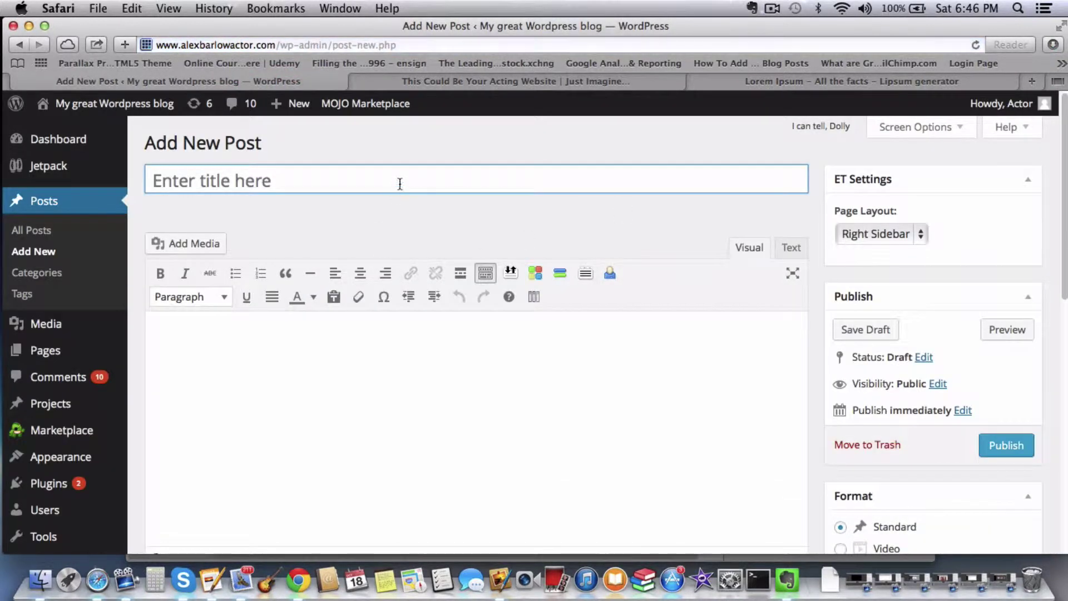
click(392, 182)
text(ON )
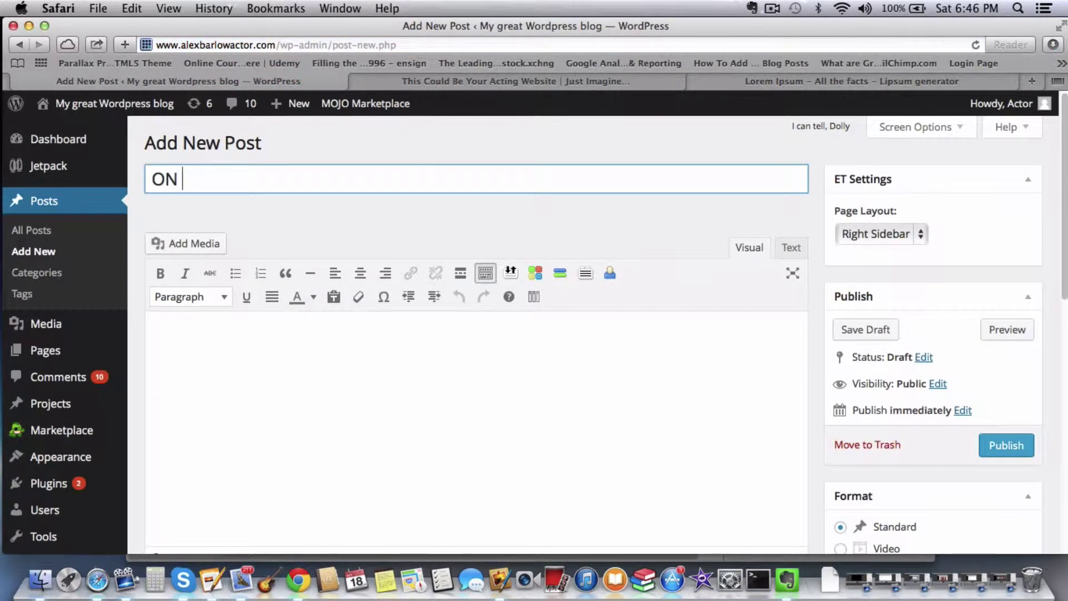
text(Set)
click(533, 370)
Set the black 250 × 150 name logo PNG from the media library as the post's featured image.
click(1064, 373)
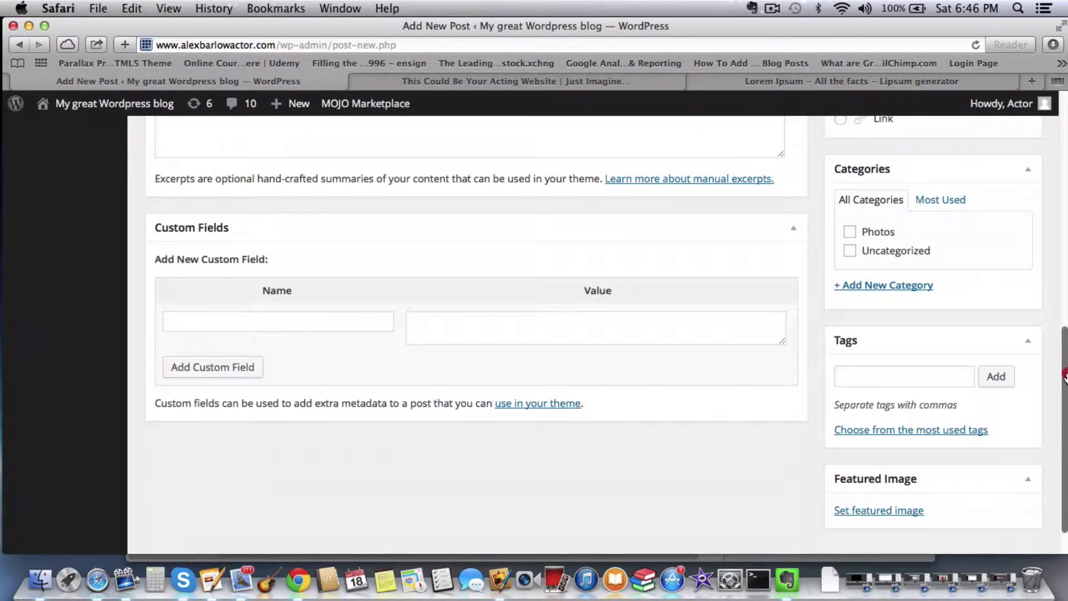
click(875, 510)
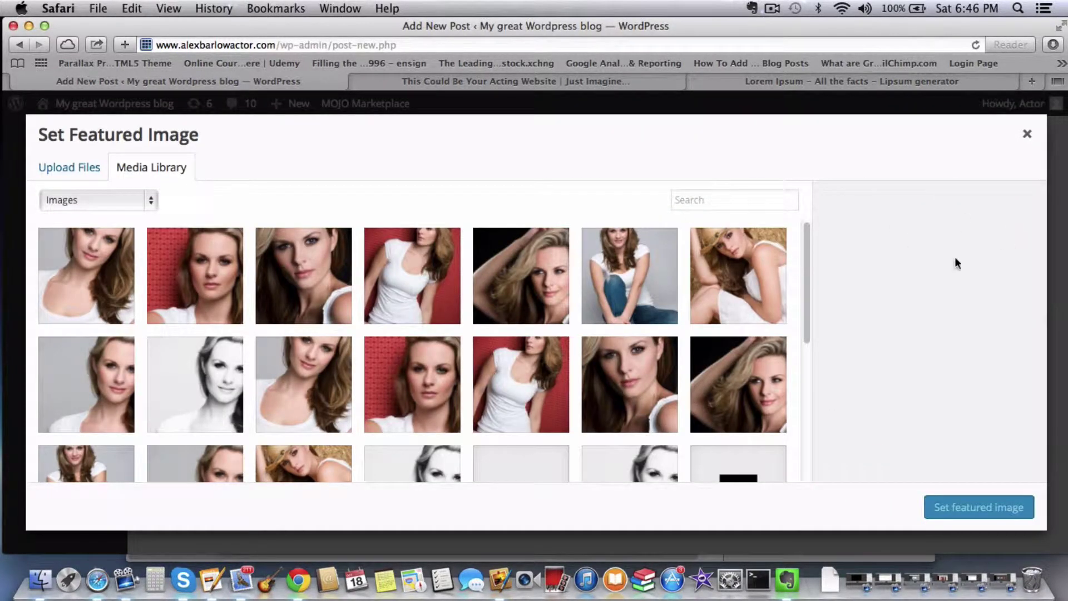
drag(805, 267, 803, 327)
click(292, 369)
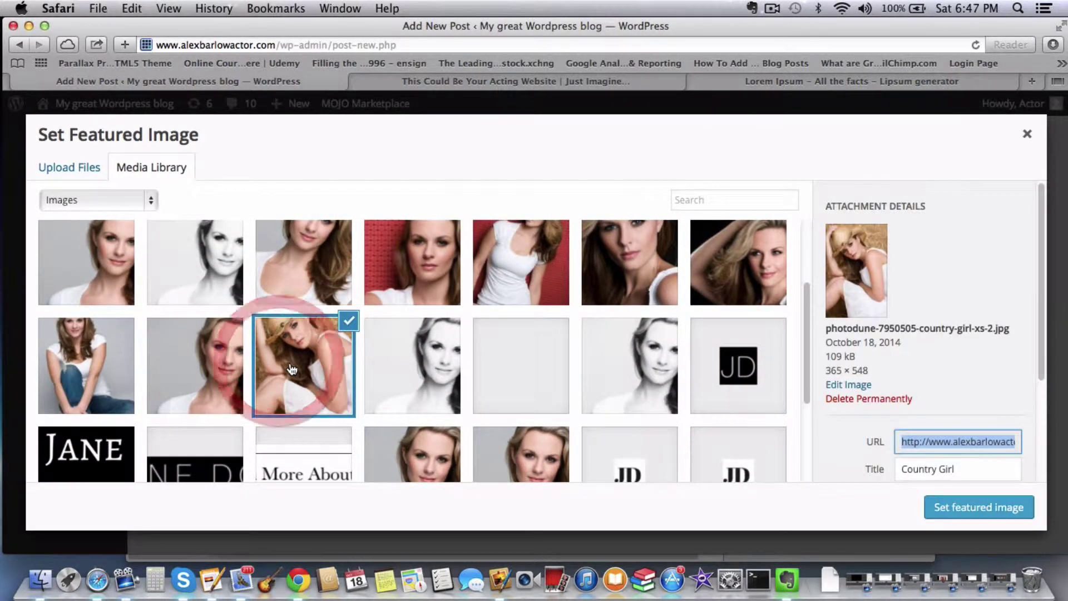
mouse_move(1040, 302)
mouse_down()
mouse_move(1041, 376)
mouse_move(1041, 303)
mouse_up()
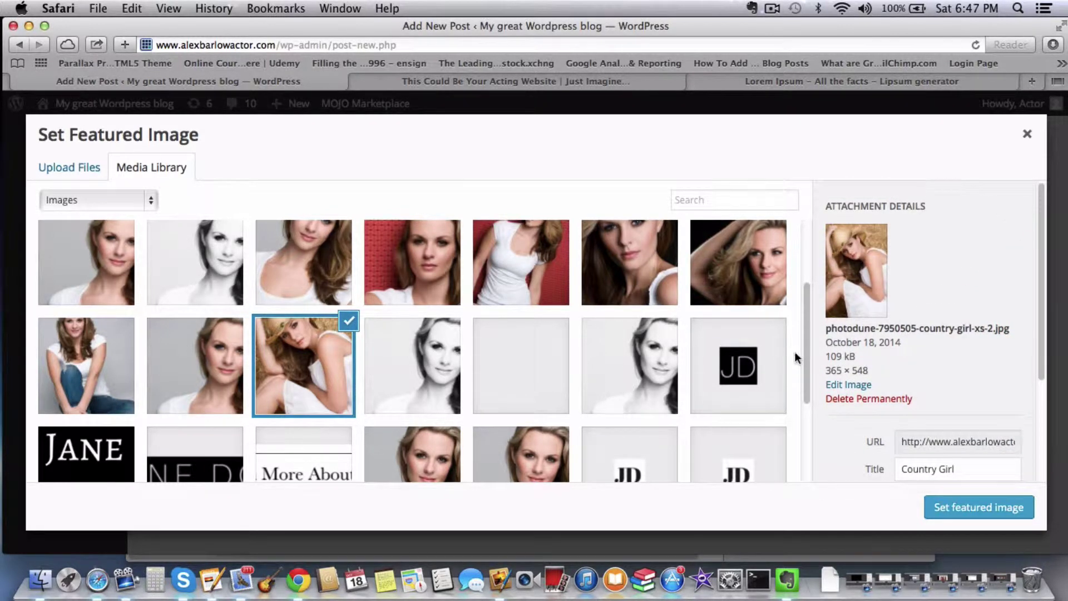
drag(806, 345, 813, 402)
click(45, 359)
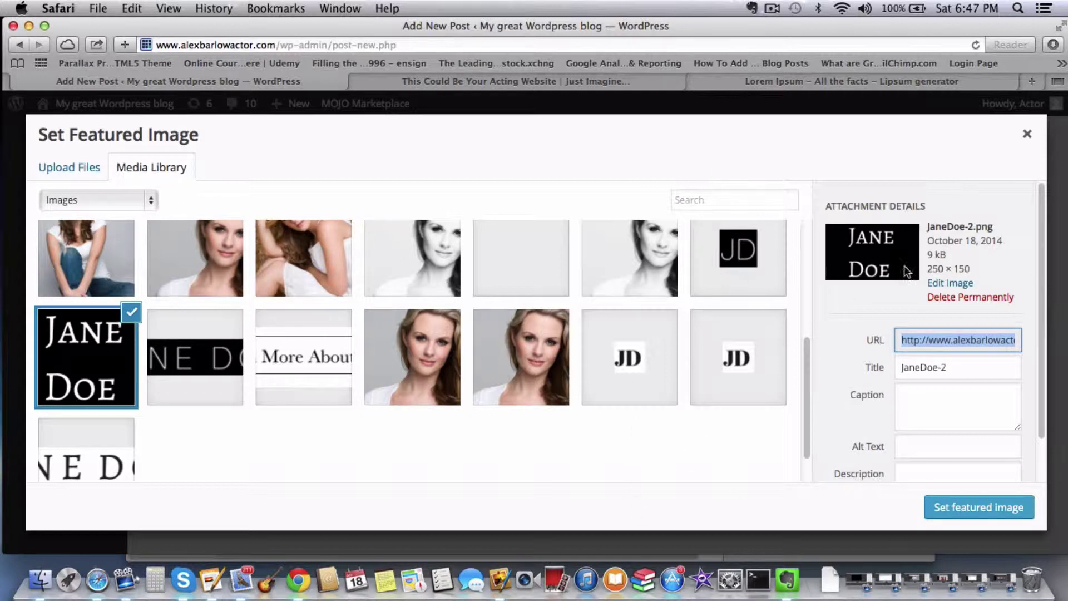
click(966, 516)
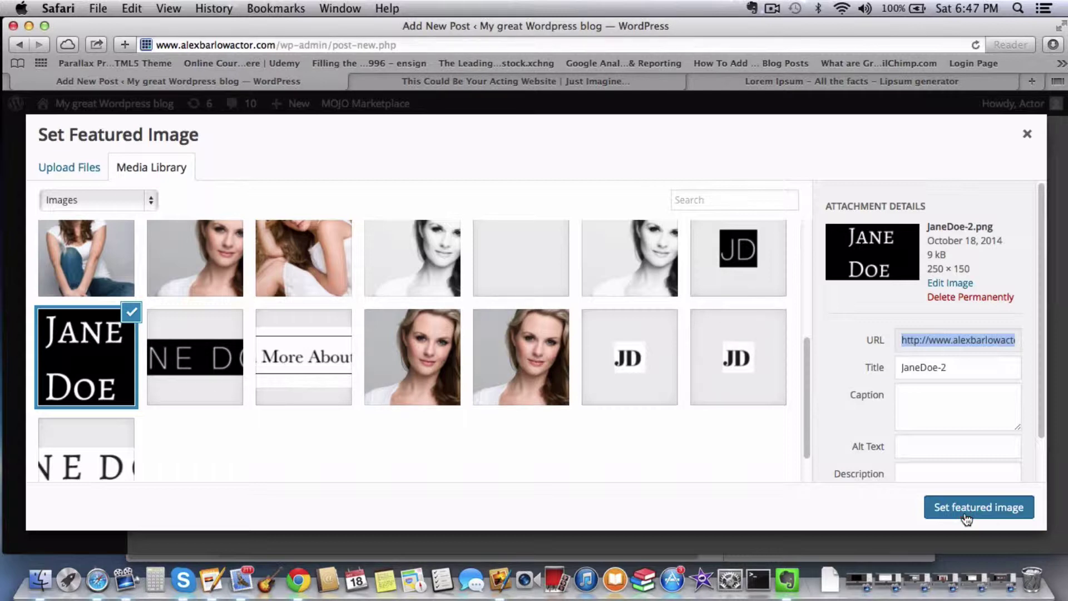
click(966, 516)
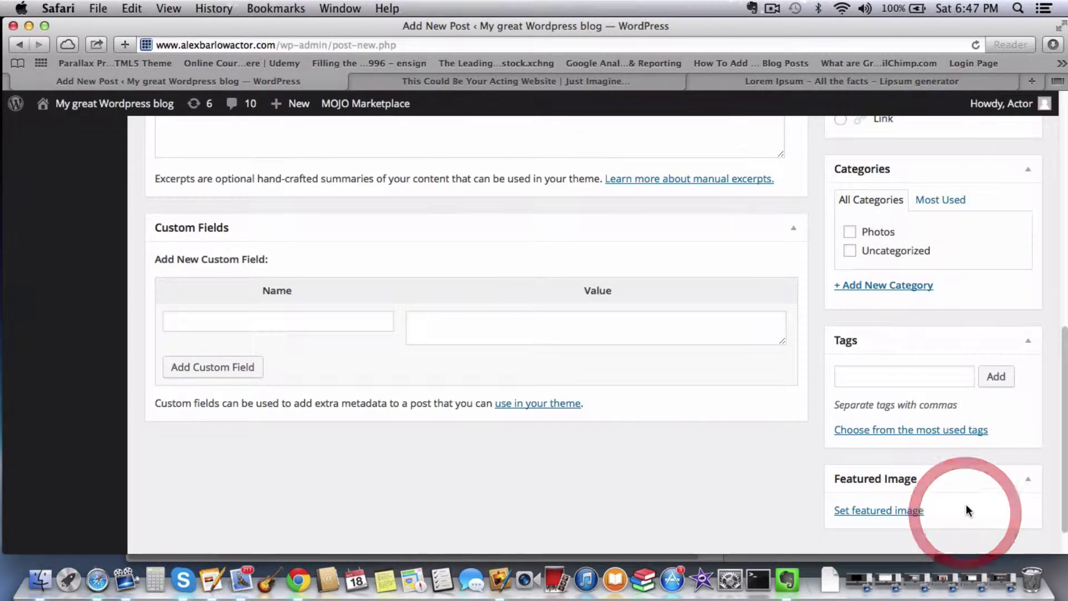
Paste the copied lorem ipsum text into the post body and add paragraph breaks before "Quisque condimentum" and "In magna libero".
scroll(1065, 445, up, 10)
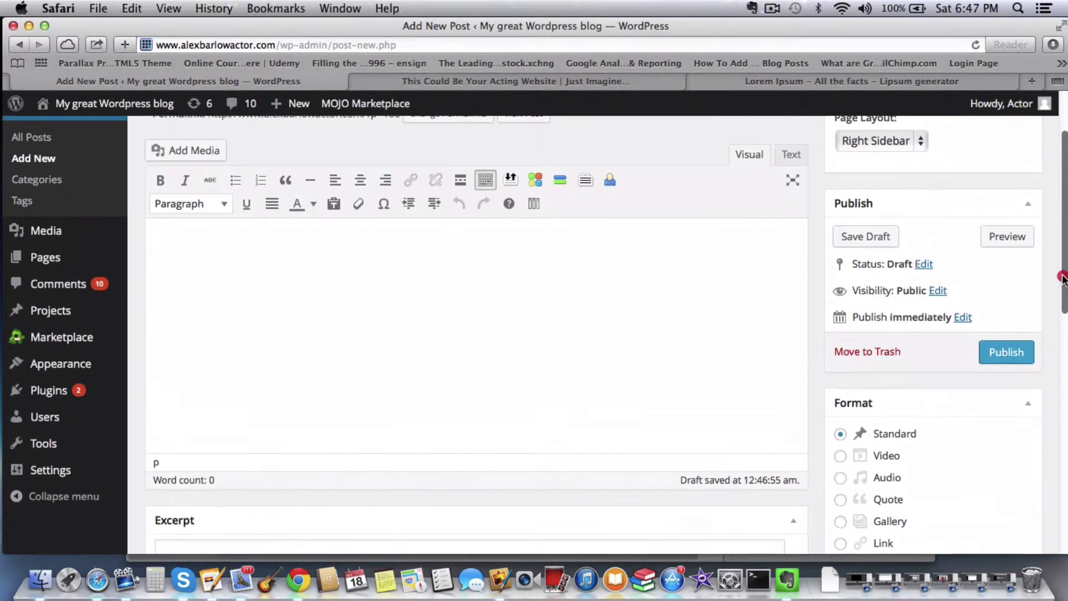
click(438, 338)
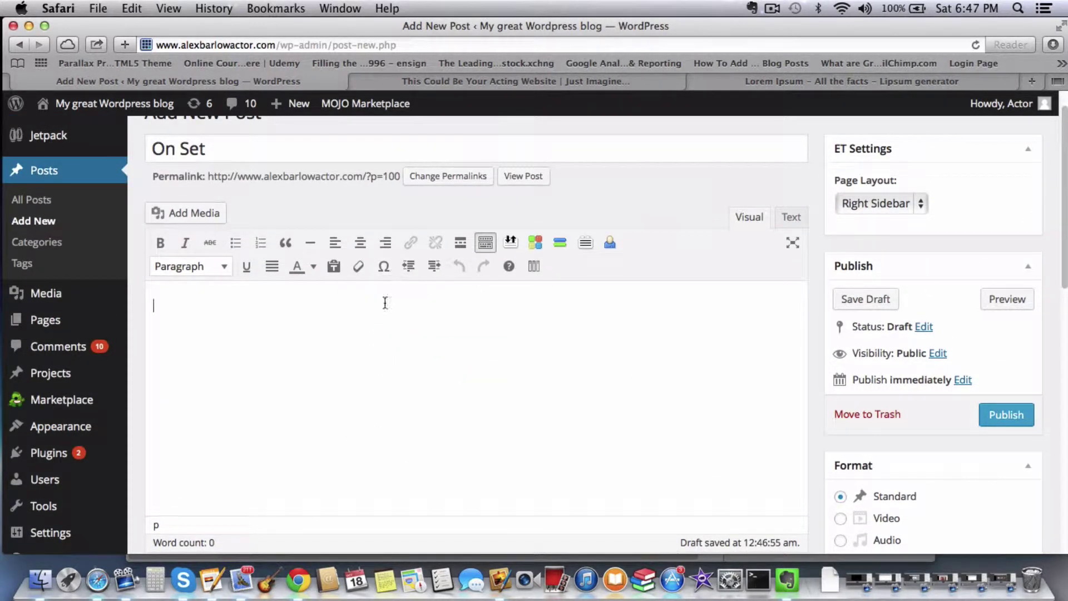
key(super+v)
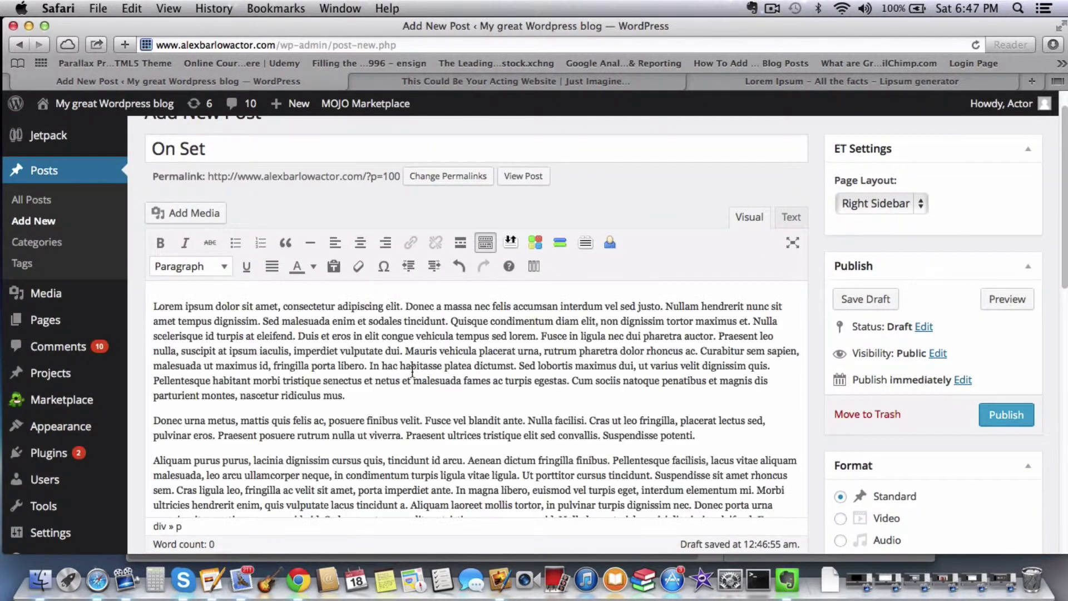
click(357, 350)
click(451, 320)
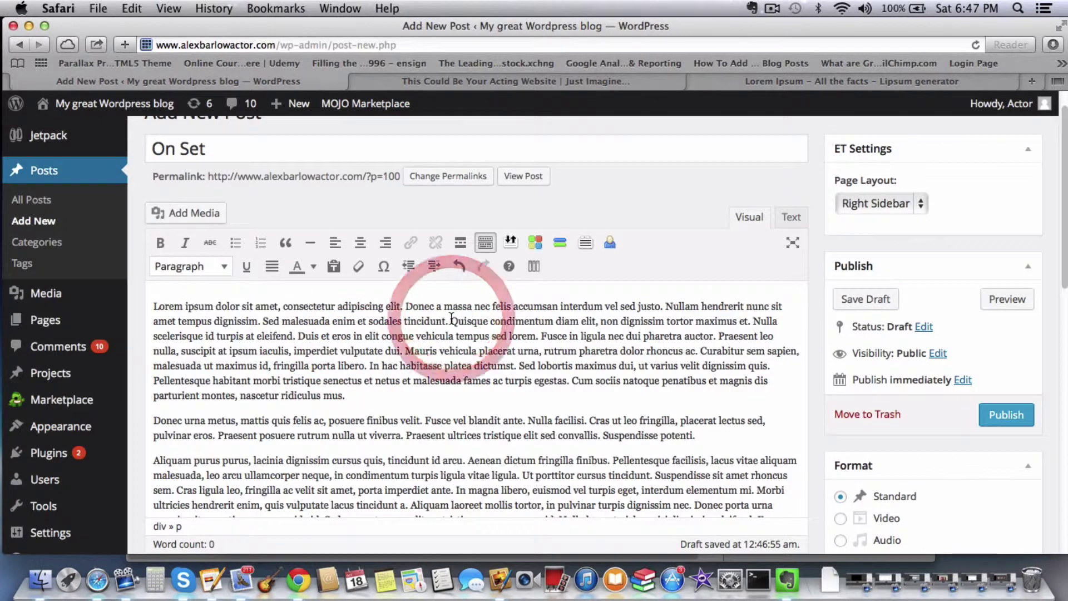
key(Return)
scroll(456, 395, down, 5)
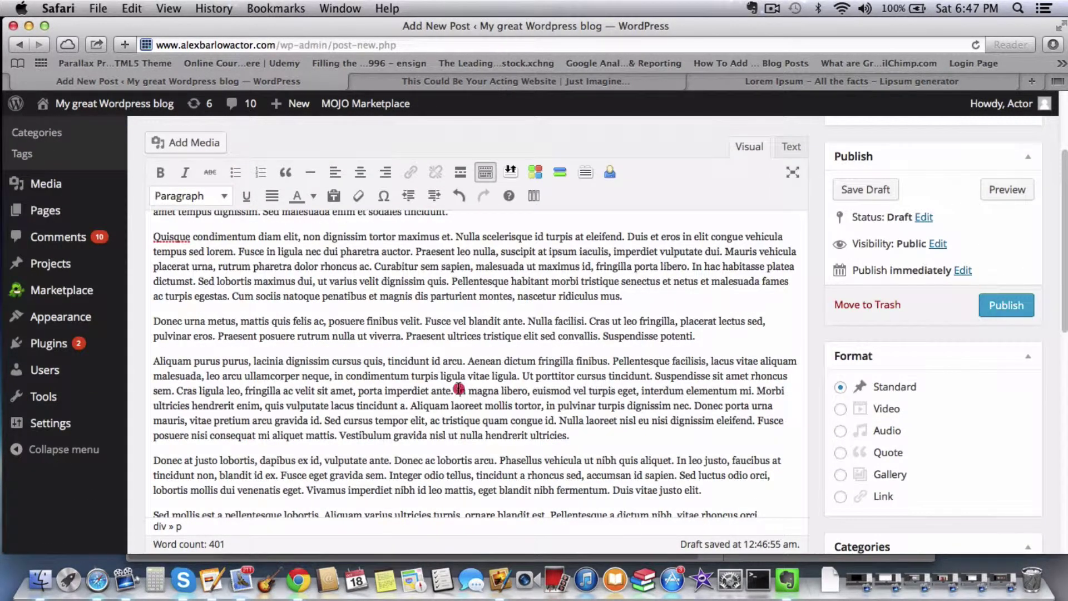
click(457, 390)
key(Return)
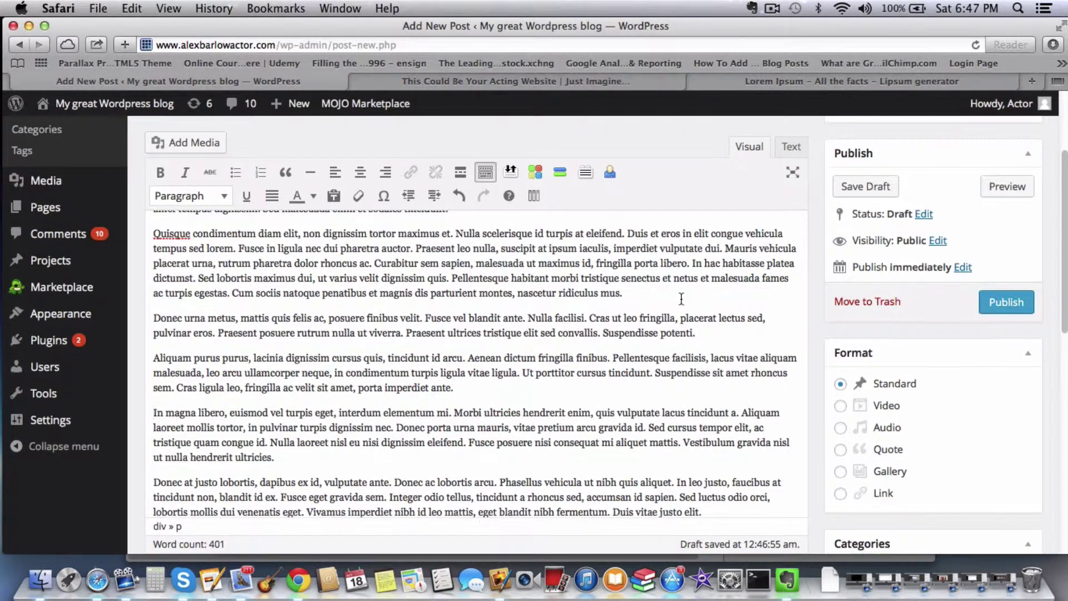
scroll(534, 334, down, 5)
Set the new post's page layout to Full Width.
scroll(533, 334, up, 10)
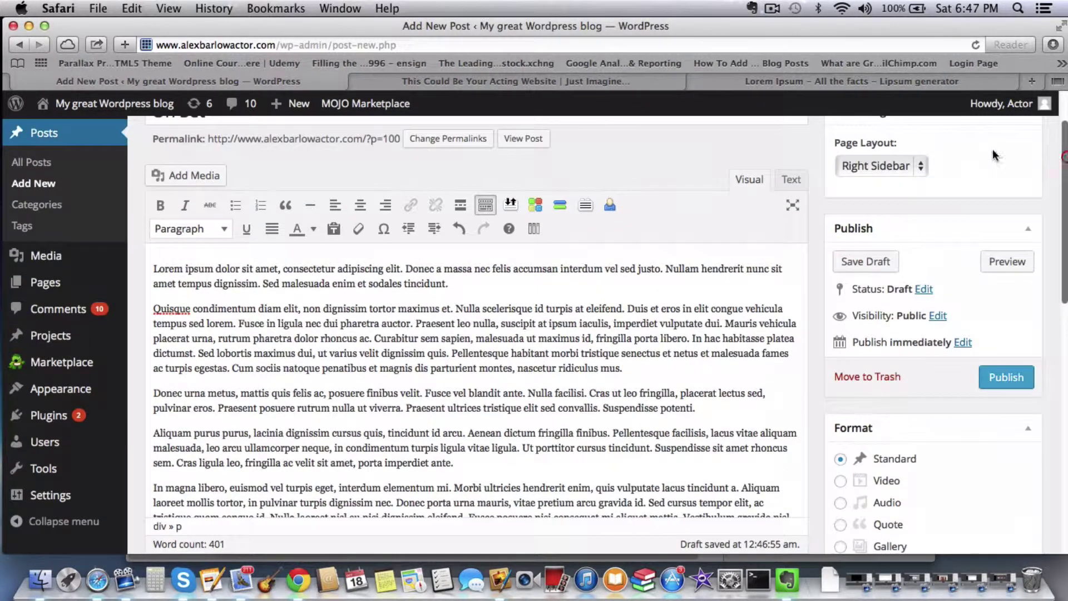
click(890, 165)
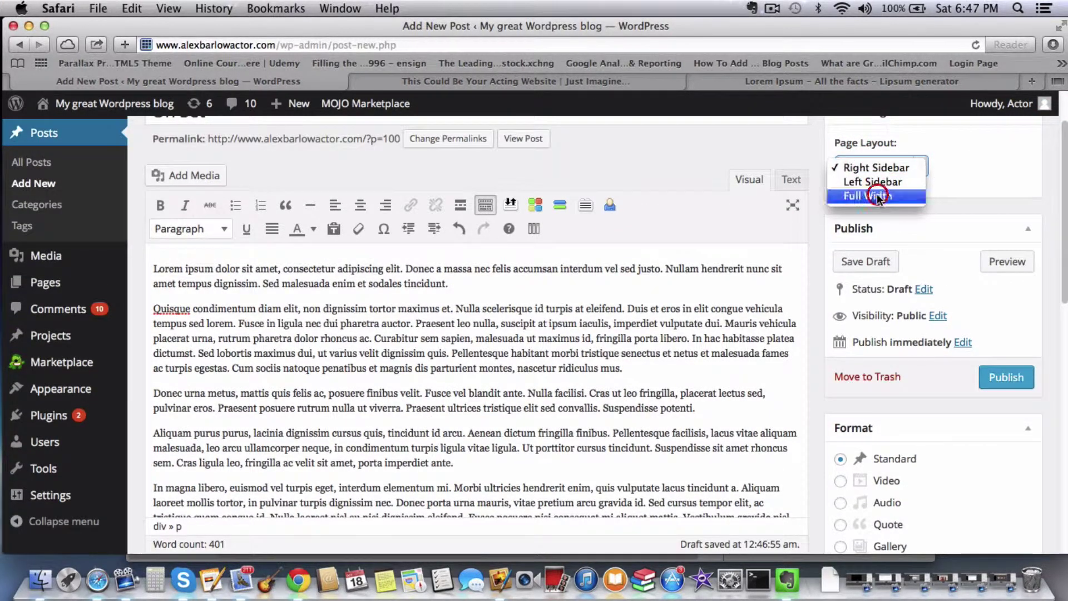
click(885, 196)
Add a new category named "Projects" to the "On Set" post and publish the post.
drag(1064, 223, 1063, 381)
click(878, 352)
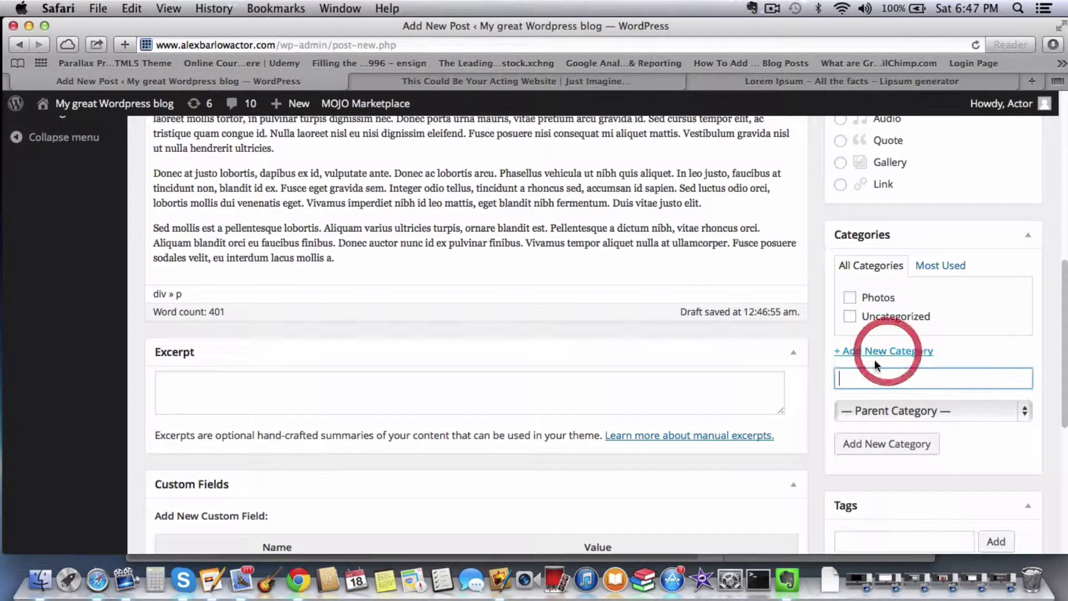
click(866, 374)
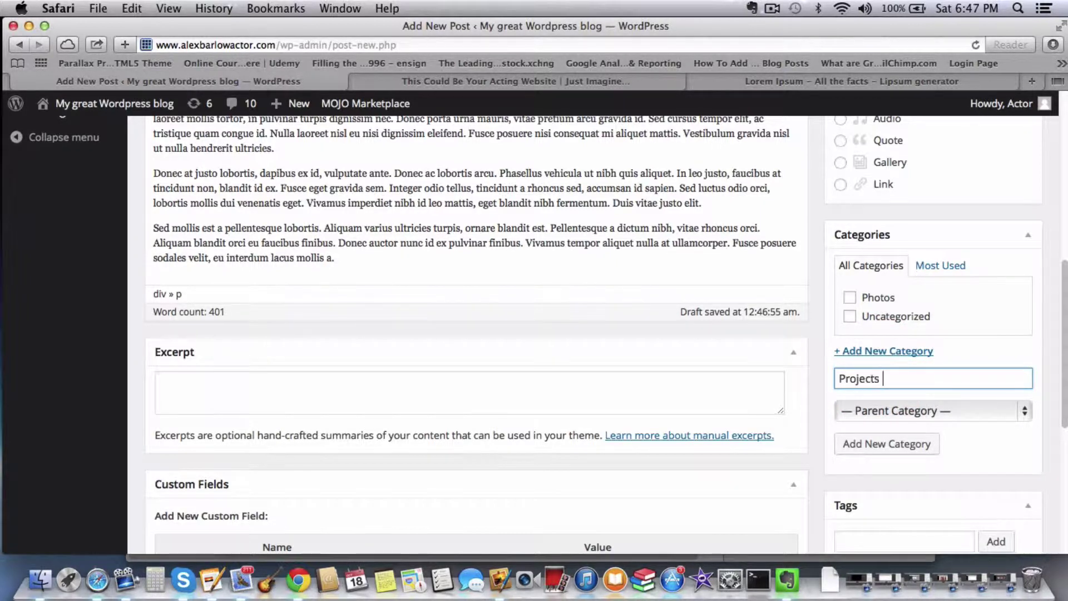
click(884, 450)
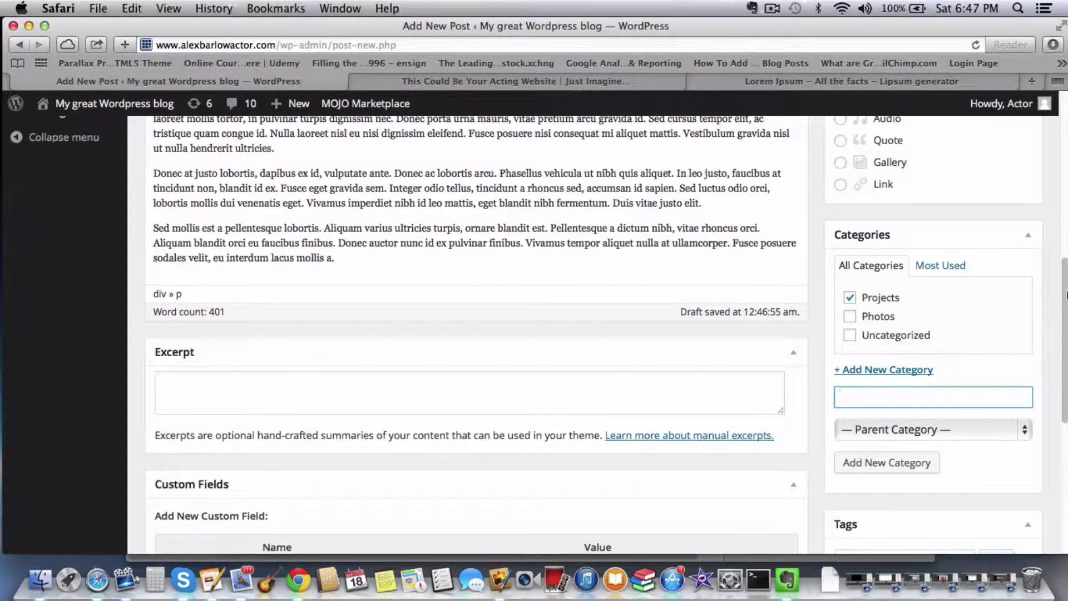
drag(1065, 295, 1061, 143)
click(1009, 413)
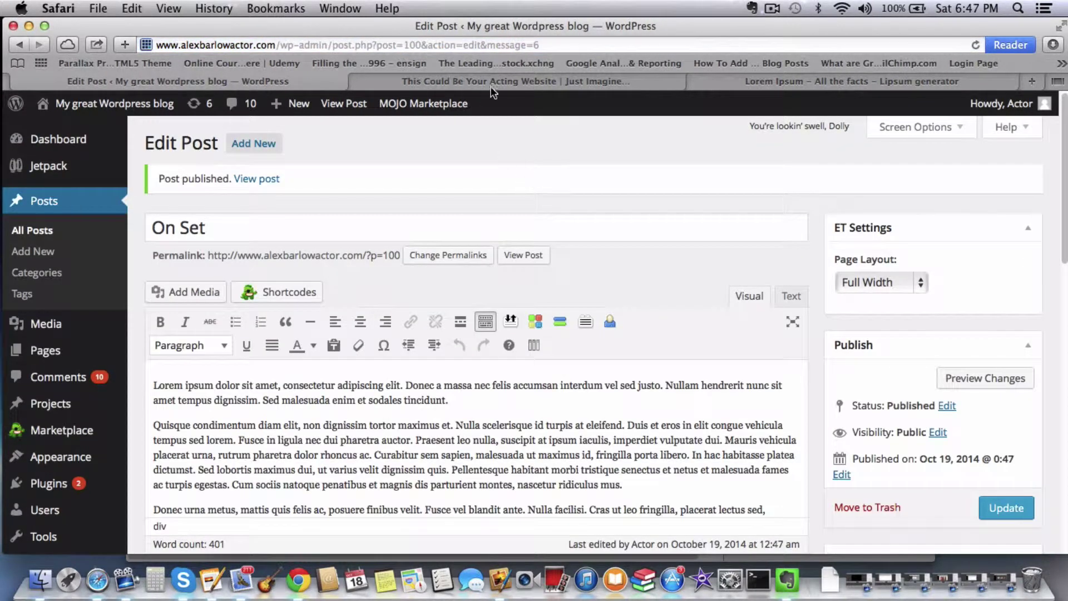
Look at the sample acting site's Blog section, and view the published "On Set" post on the live site.
click(493, 81)
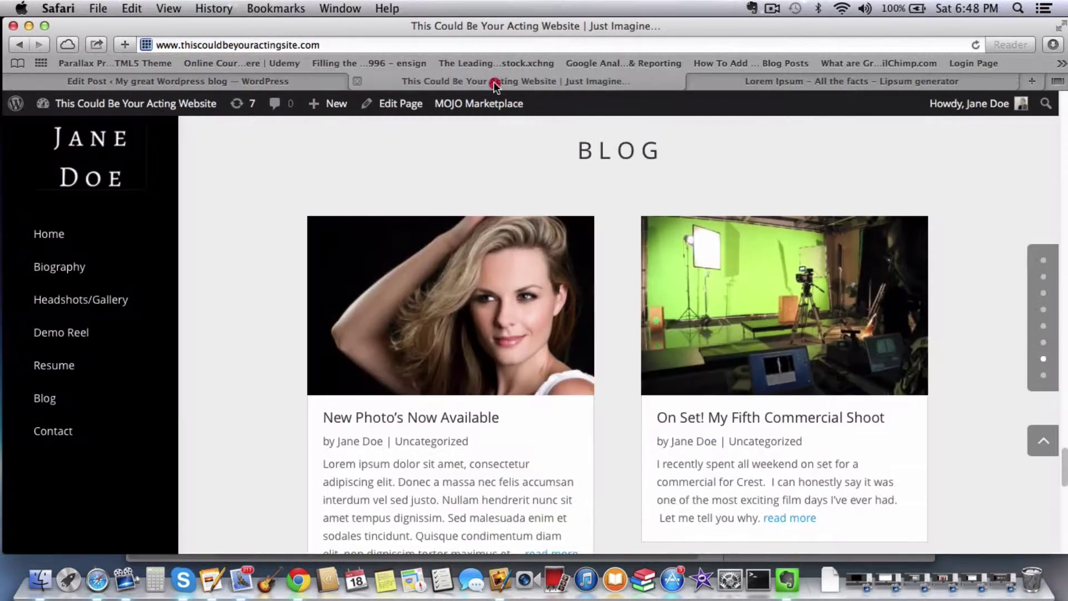
click(303, 83)
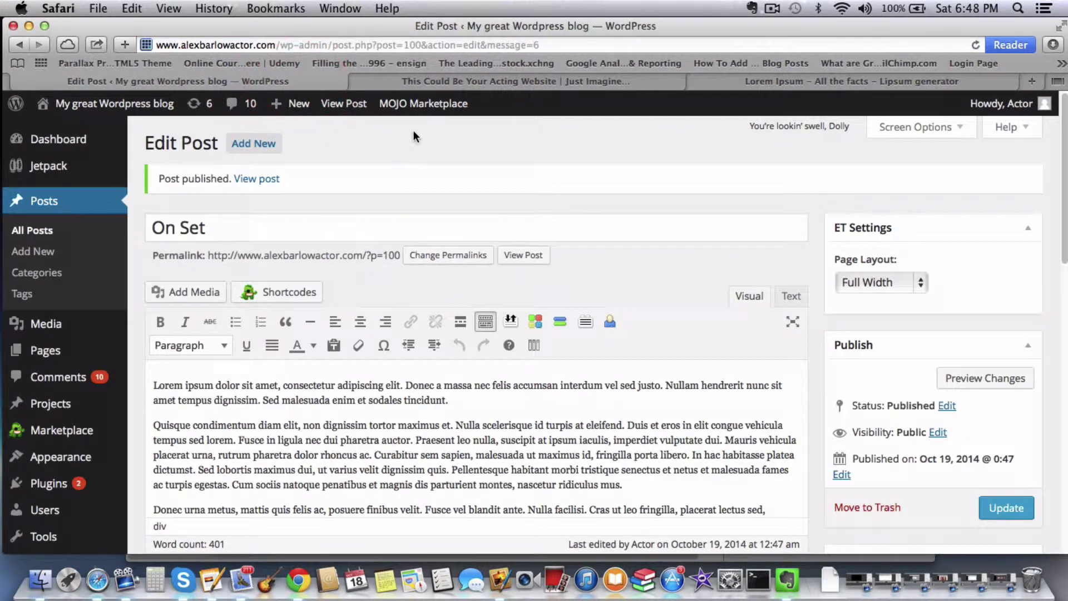
click(343, 103)
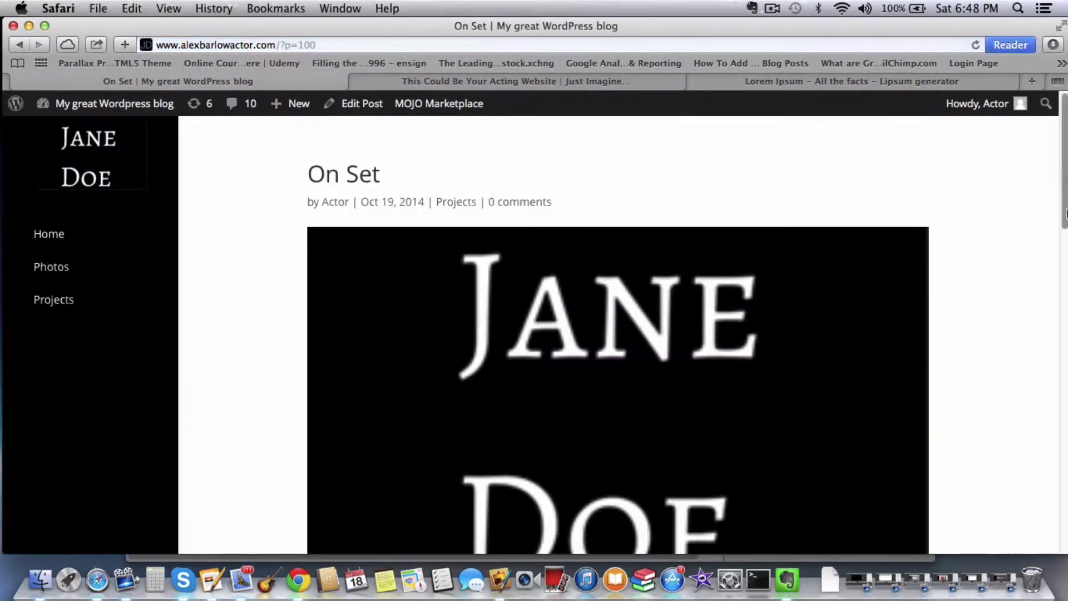
drag(1066, 214, 1030, 174)
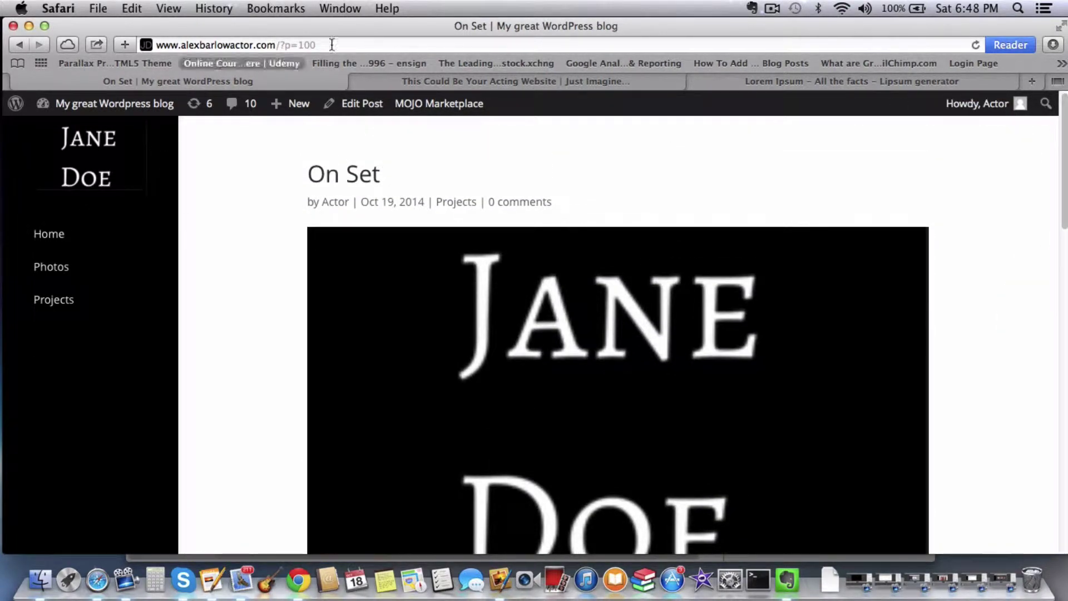
Go to the live site's home page and open that page for editing.
click(94, 176)
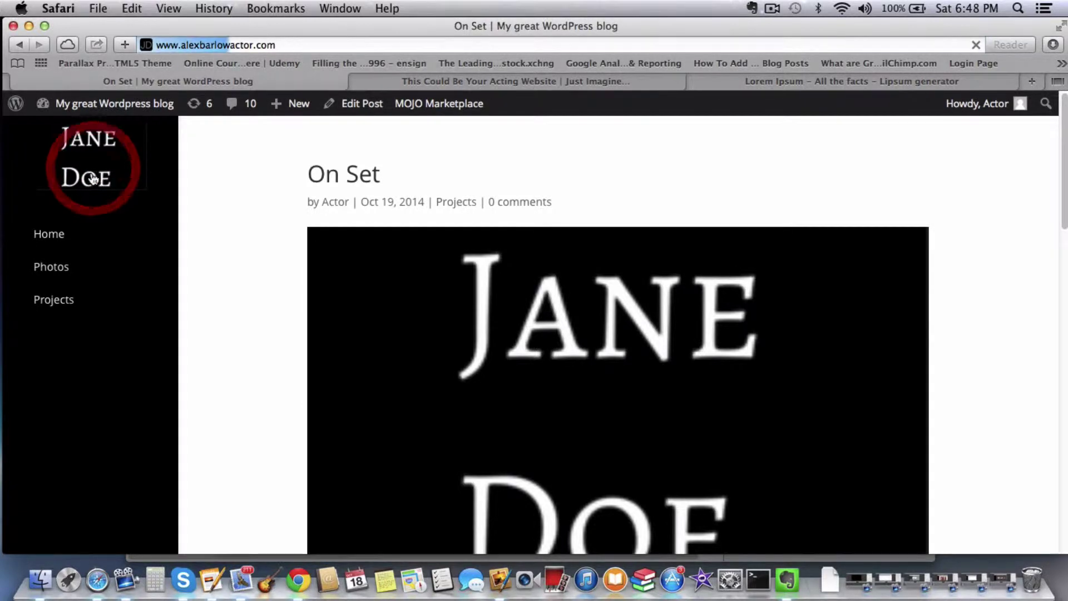
drag(1063, 133, 1065, 491)
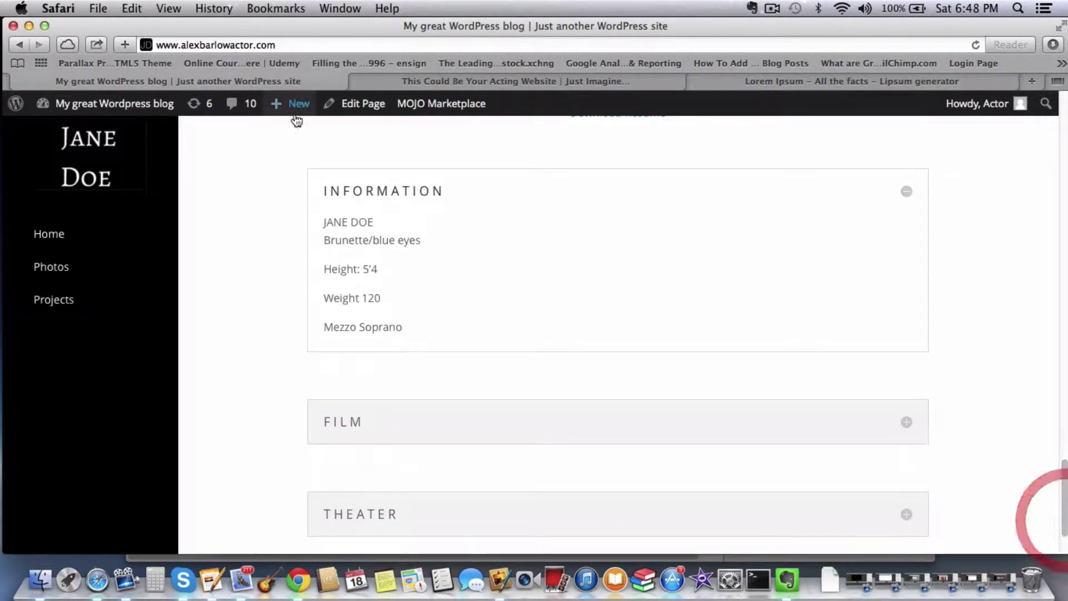
click(350, 106)
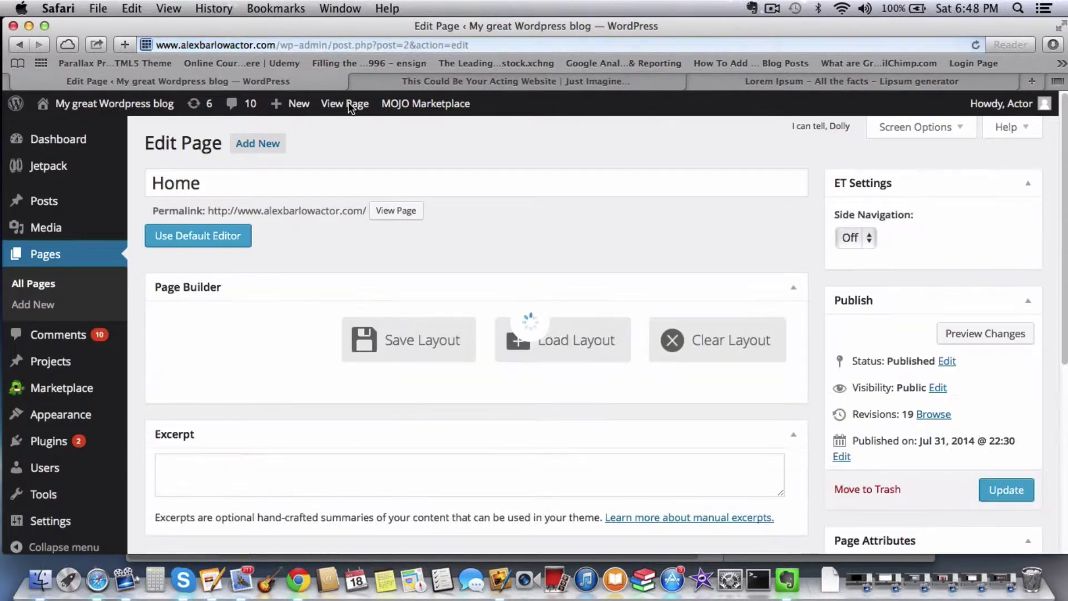
Add a new section at the end of the Home page layout with a single full-width column and a Text module.
drag(1064, 159, 1063, 432)
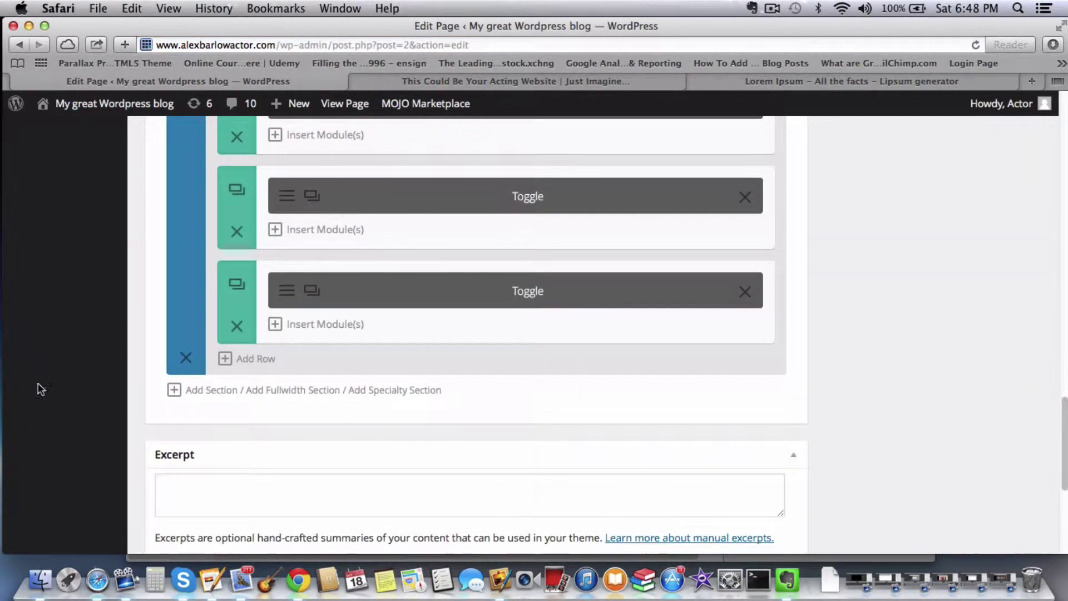
click(207, 391)
click(467, 462)
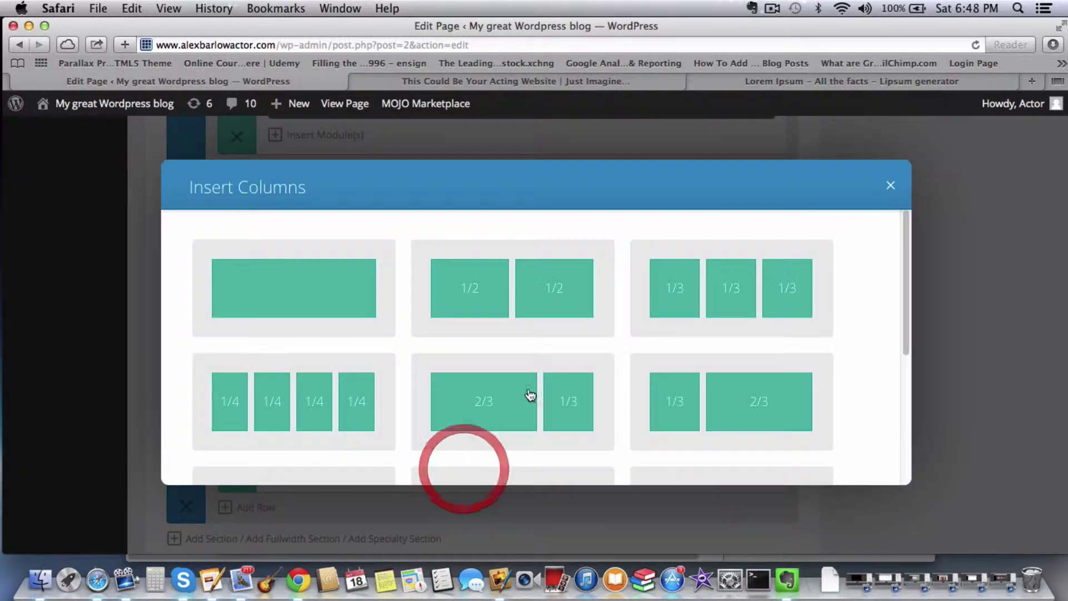
click(288, 257)
click(523, 462)
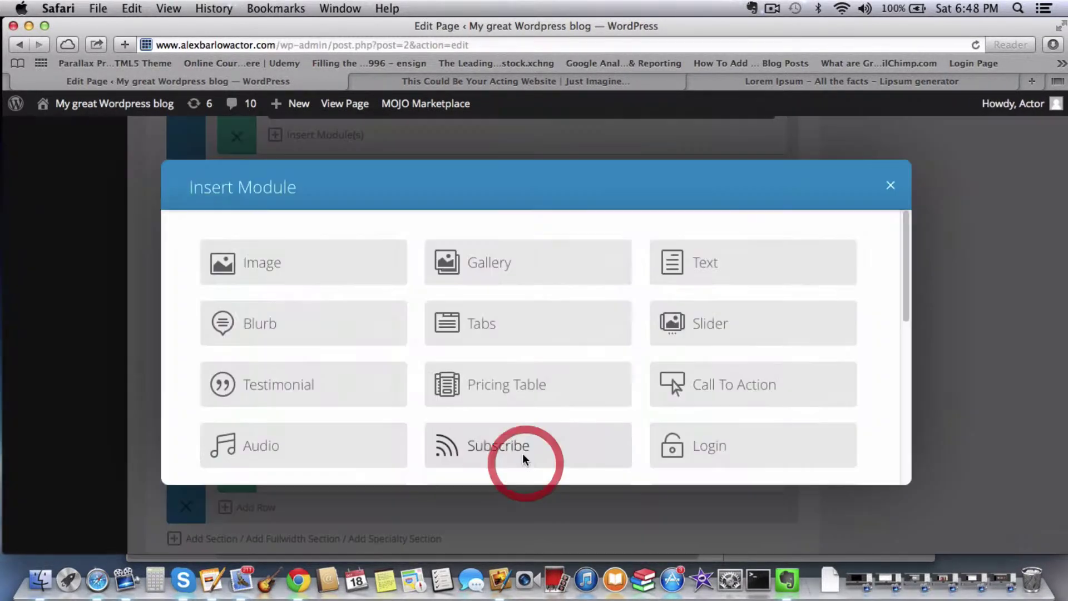
click(735, 264)
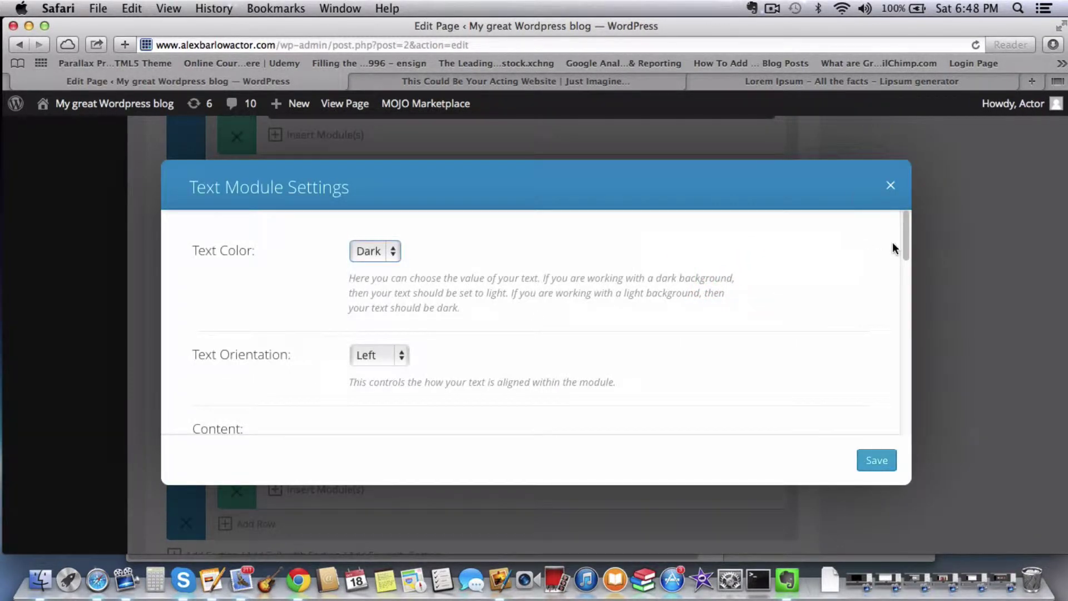
Enter "B L O G" as the Text module's content and select the heading text.
drag(905, 248, 911, 281)
click(647, 398)
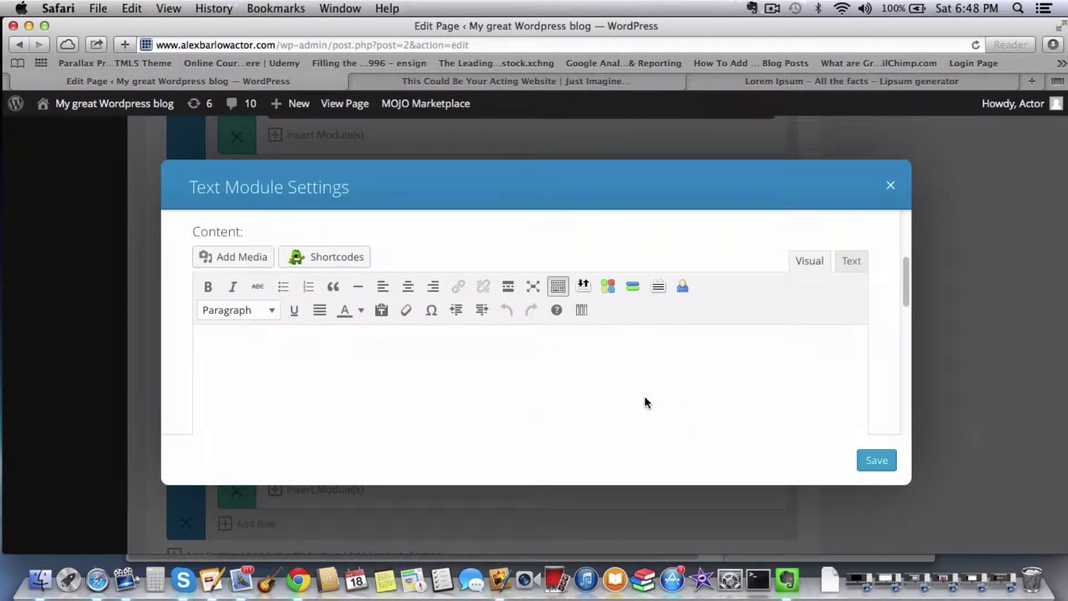
text(BLOG)
double_click(228, 354)
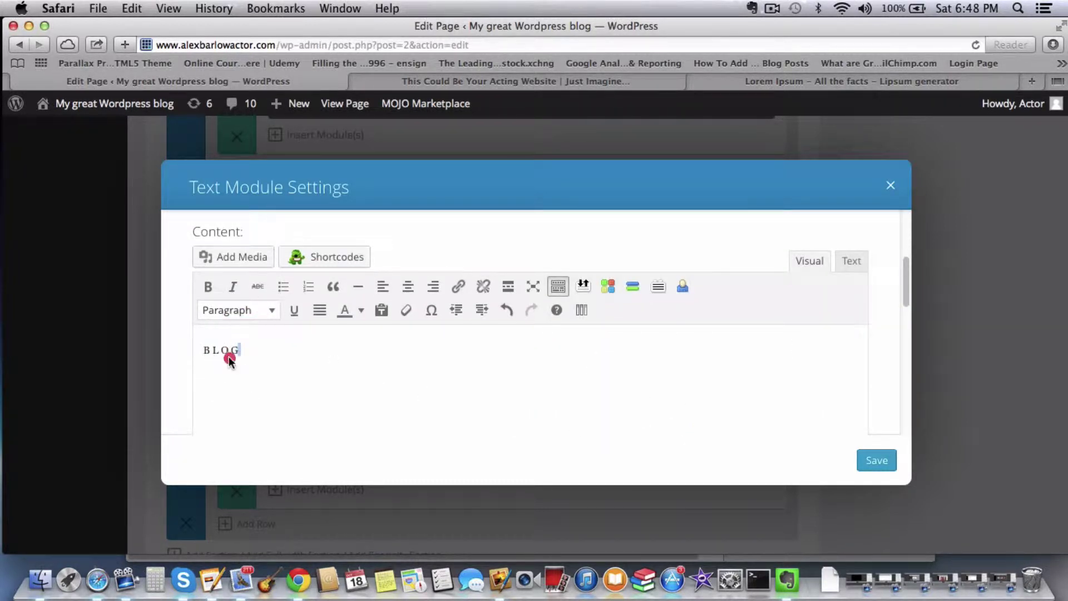